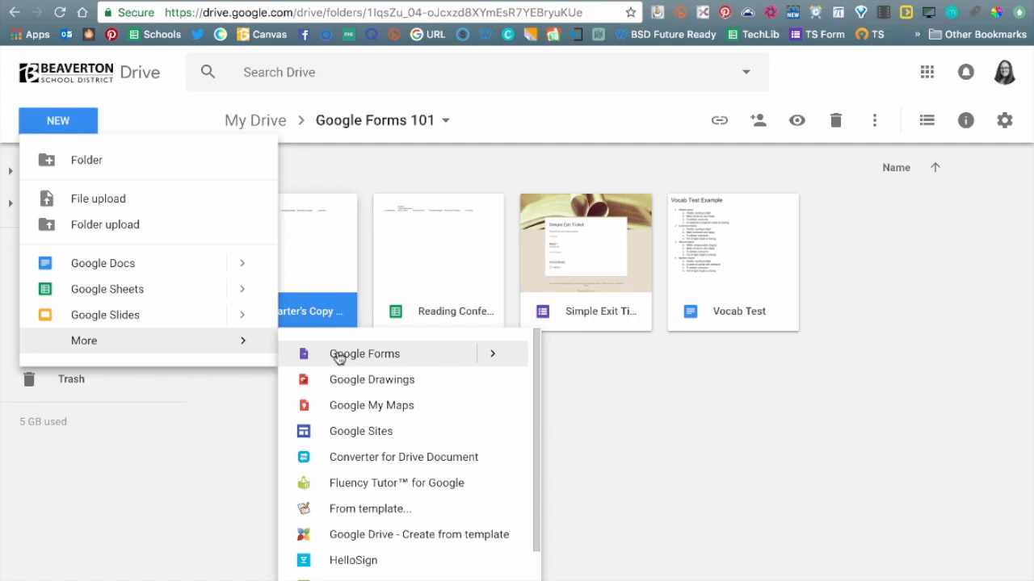
Open the personal copy of the Reading Conferring spreadsheet from the Google Forms 101 folder and create a form from it
click(686, 379)
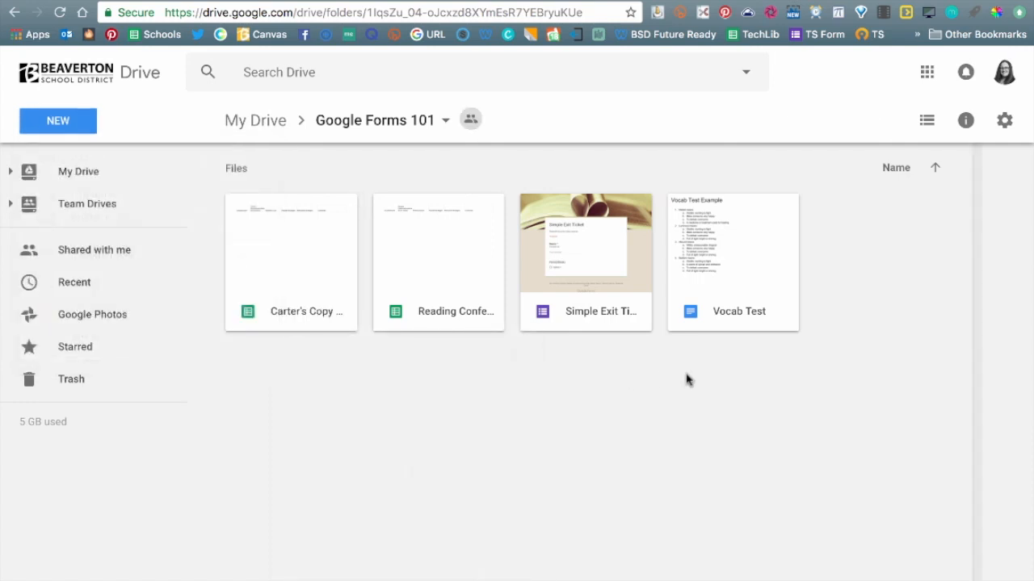
double_click(292, 277)
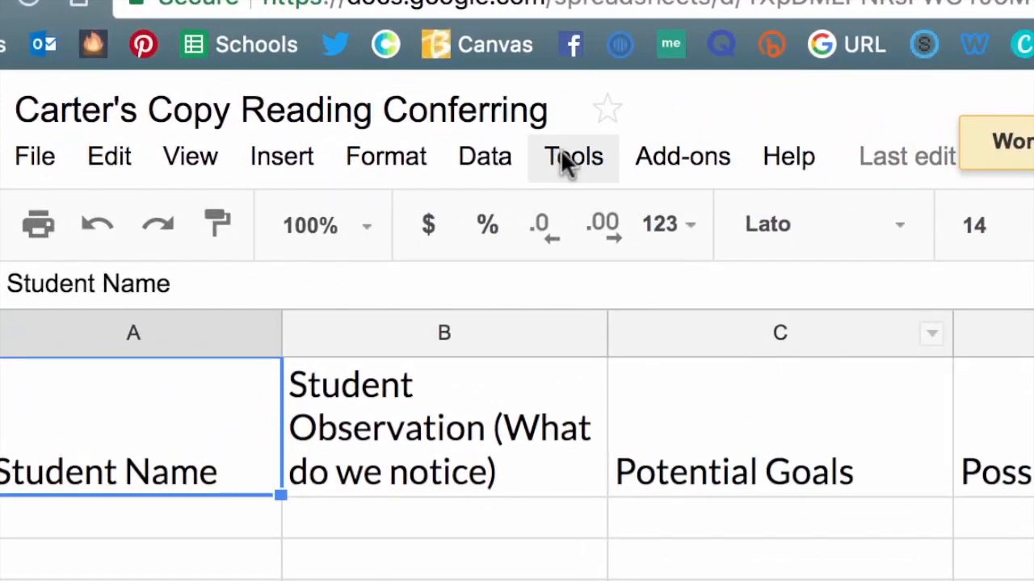
click(565, 158)
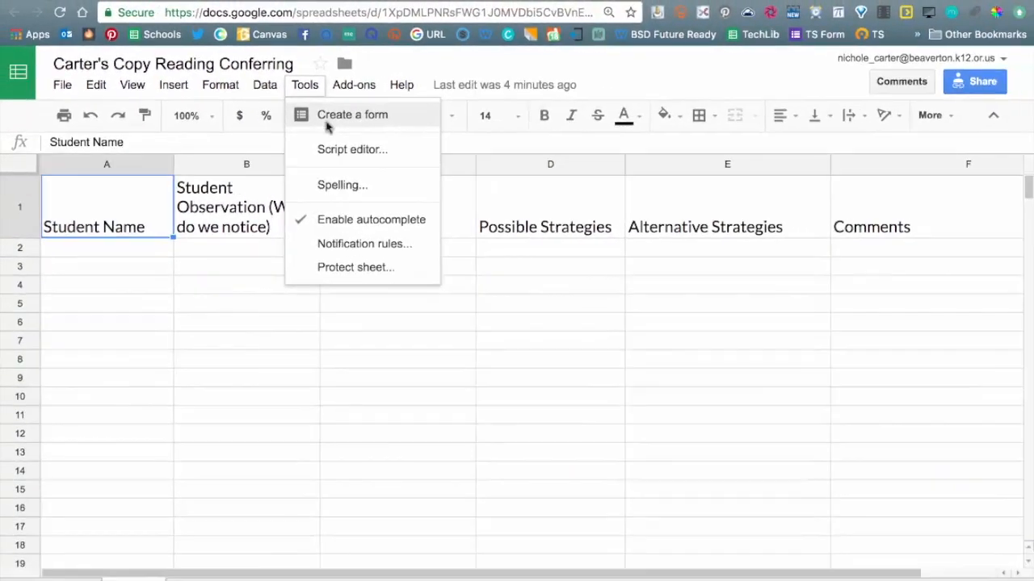
click(612, 243)
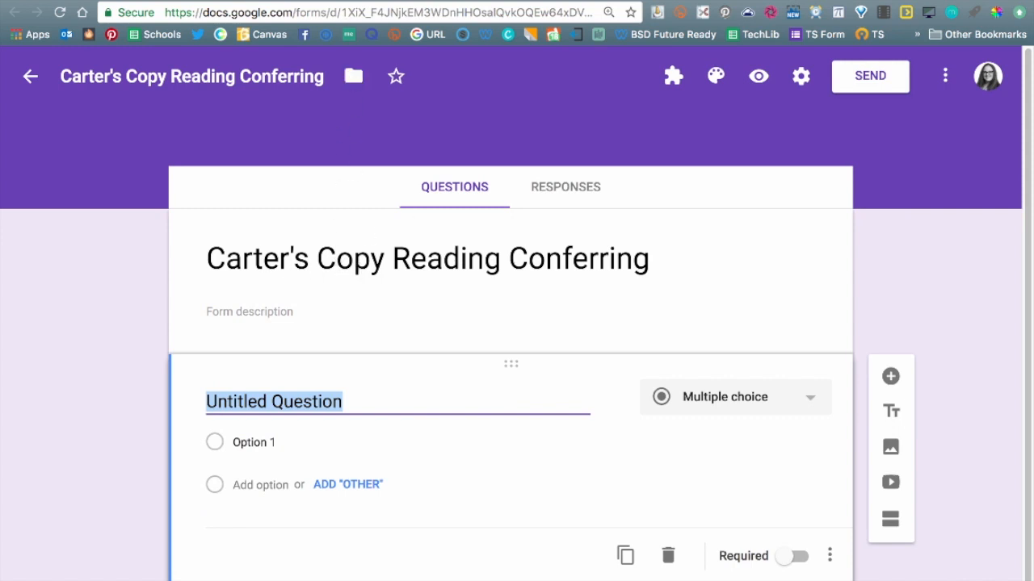
Title the form's first question "Student Name" to match the header of column A in the spreadsheet
click(318, 2)
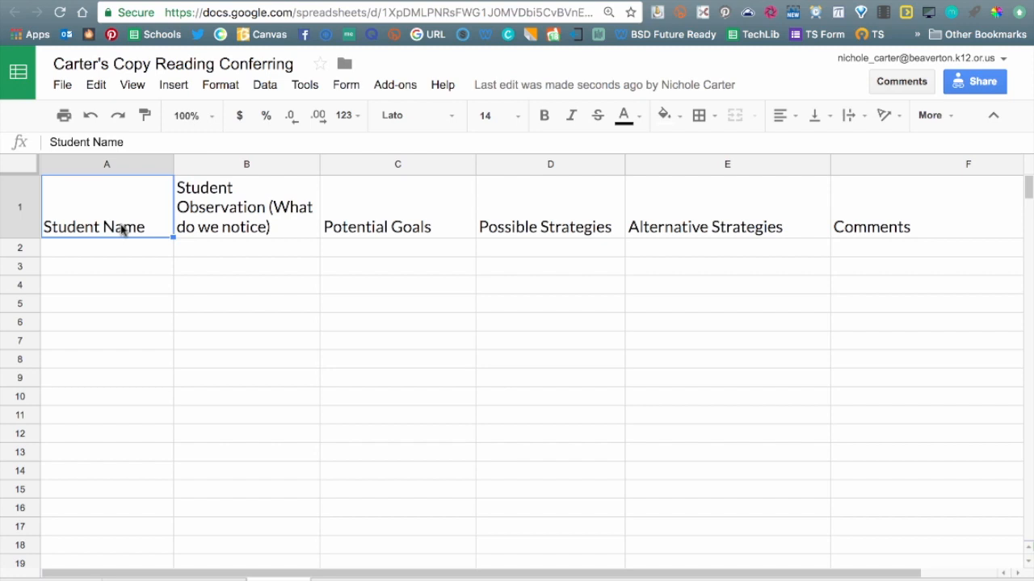
click(495, 2)
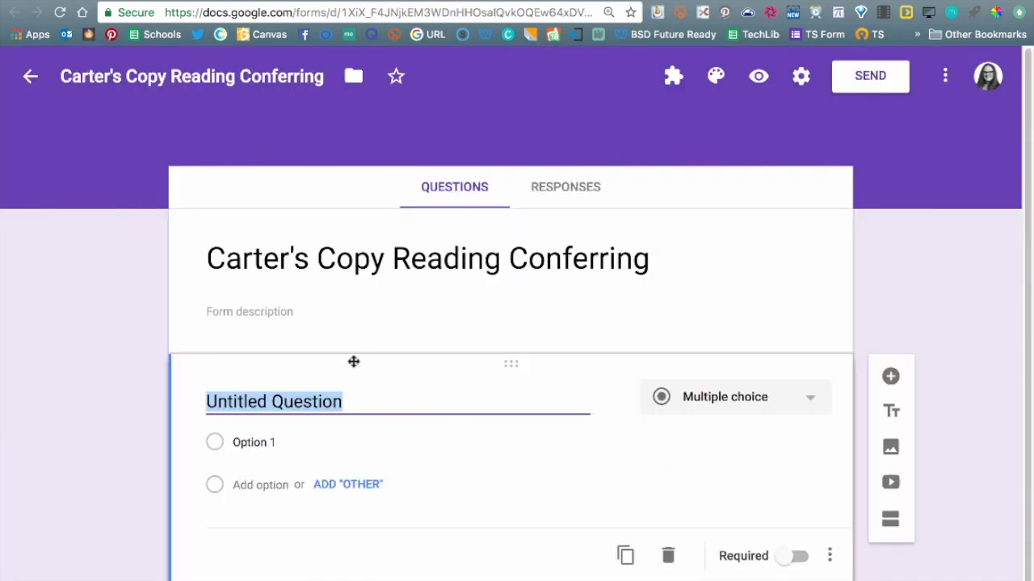
text(Student Name)
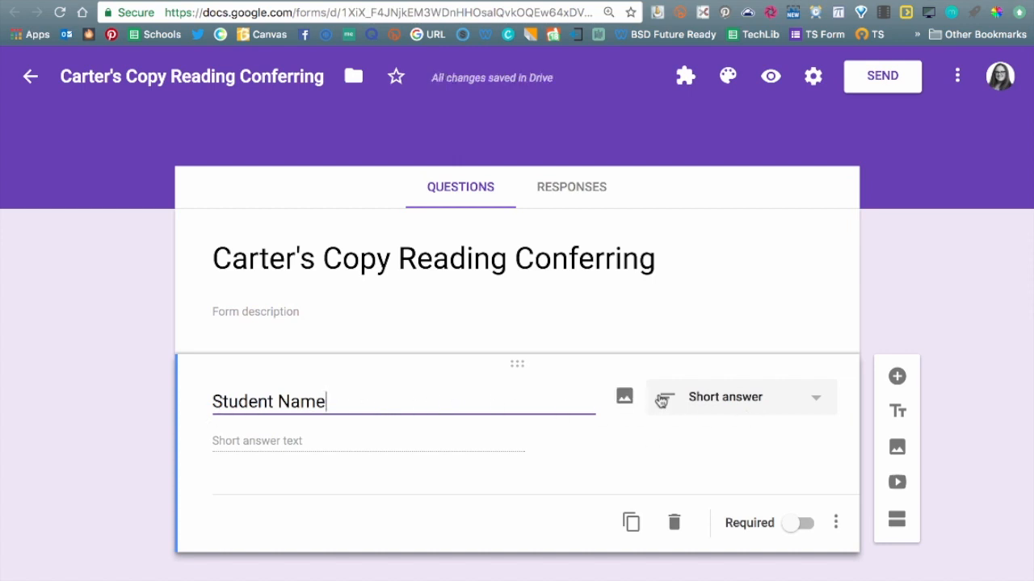
Add a second question titled "Student Observation (What do we notice)", copied from header cell B1 of the spreadsheet
click(897, 378)
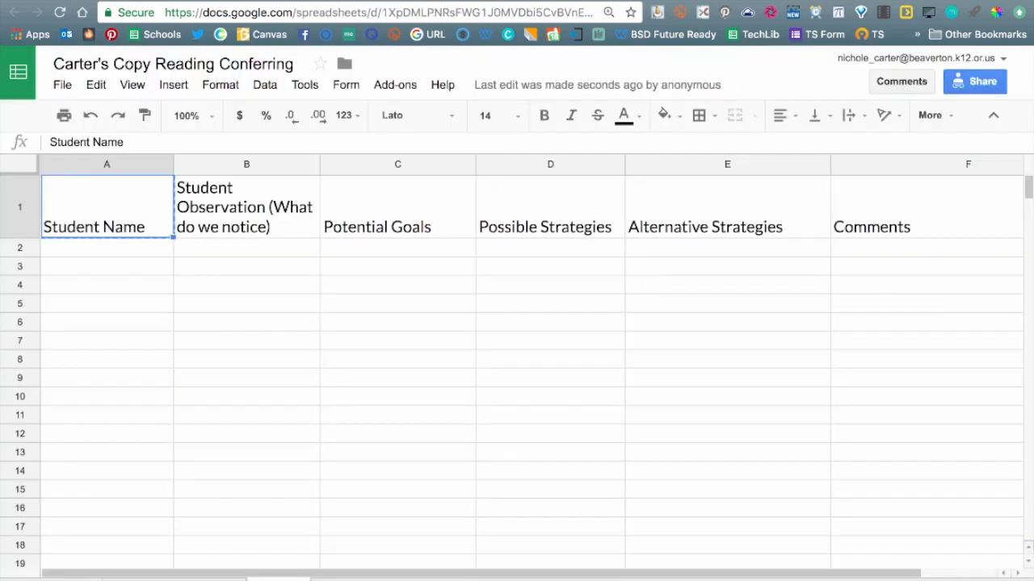
click(227, 214)
key(super+c)
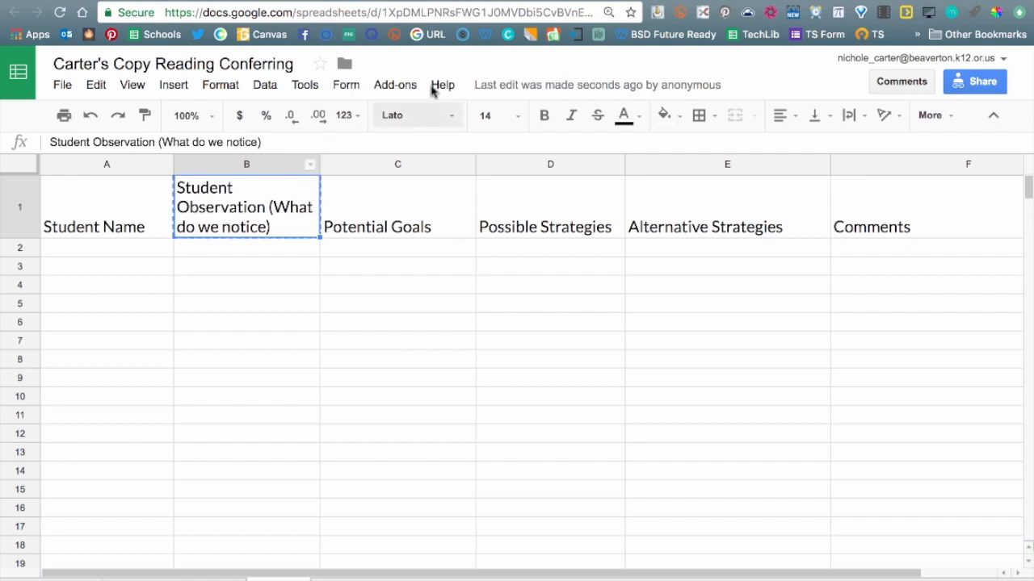
click(565, 2)
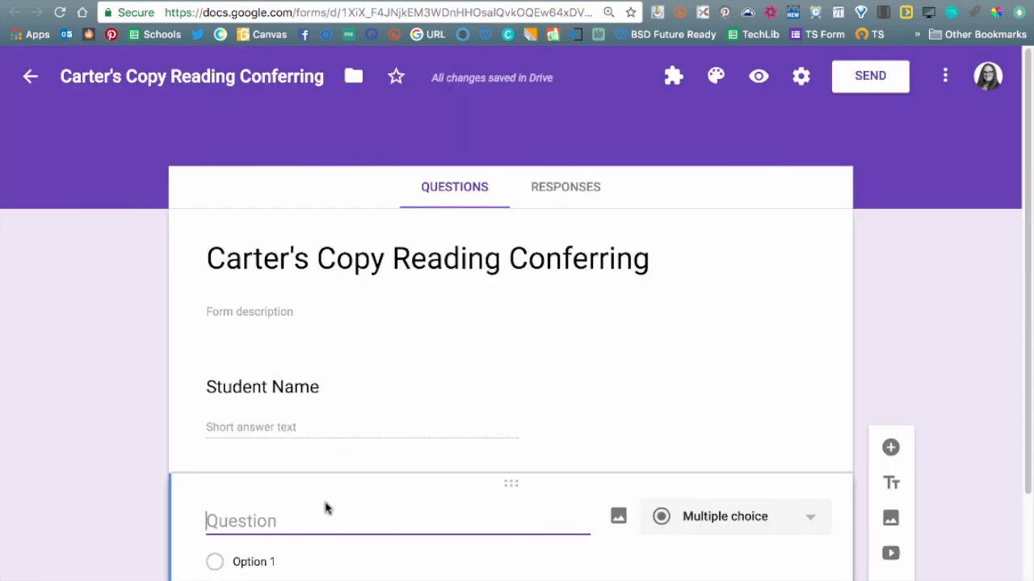
key(super+v)
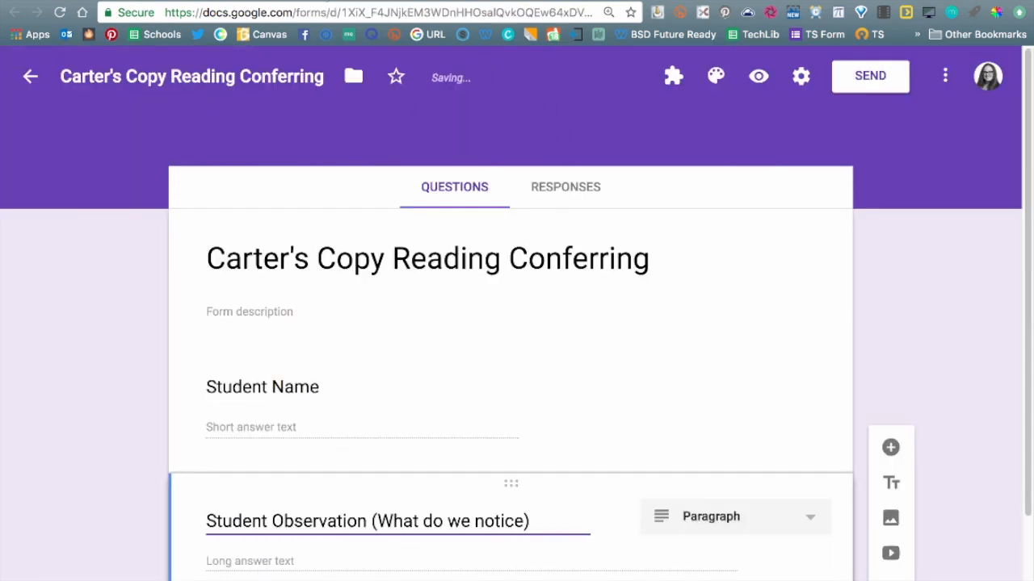
Copy the "Potential Goals" header from the spreadsheet and add it to the form as a new question
click(327, 3)
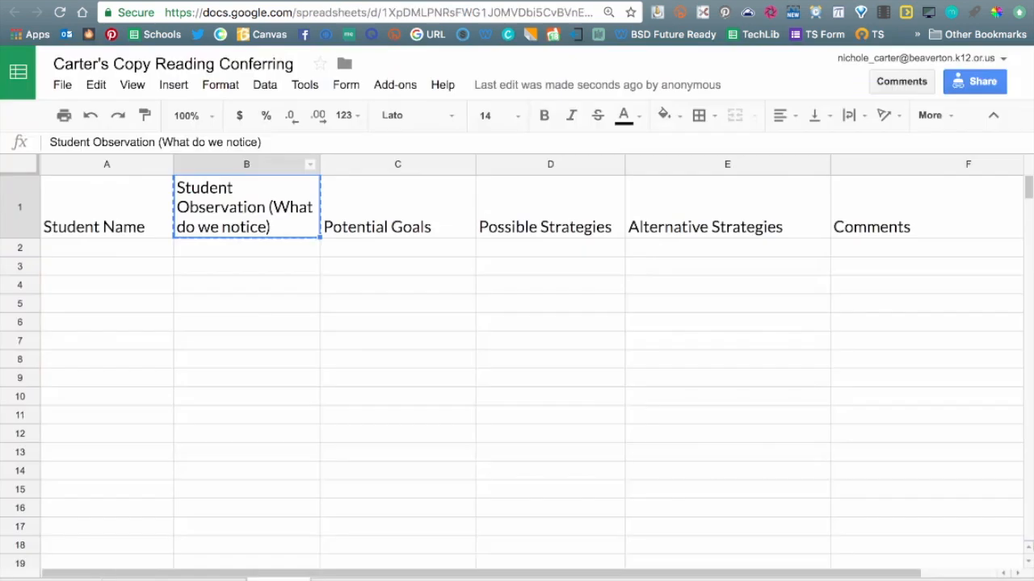
click(424, 225)
key(super+c)
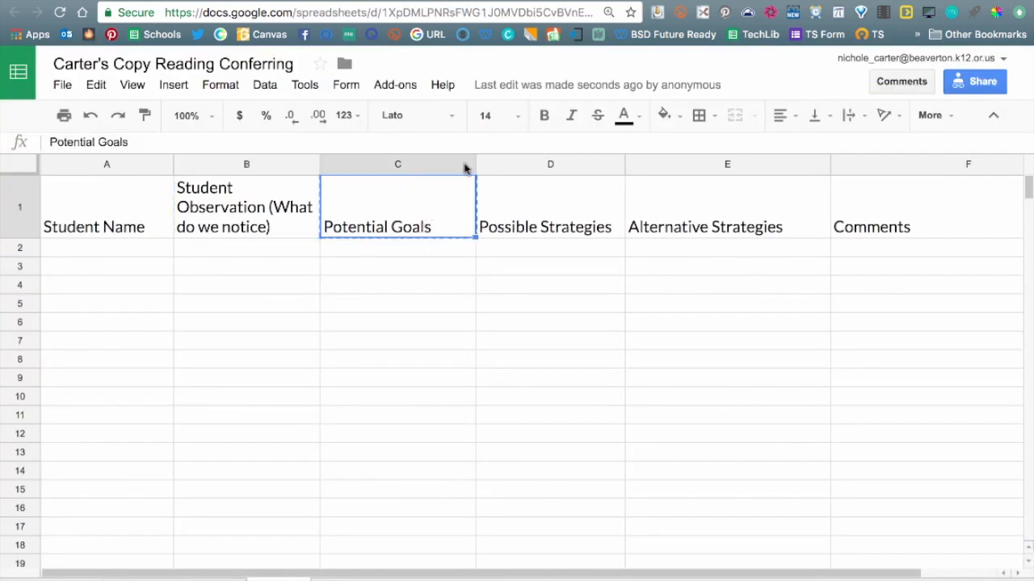
click(493, 3)
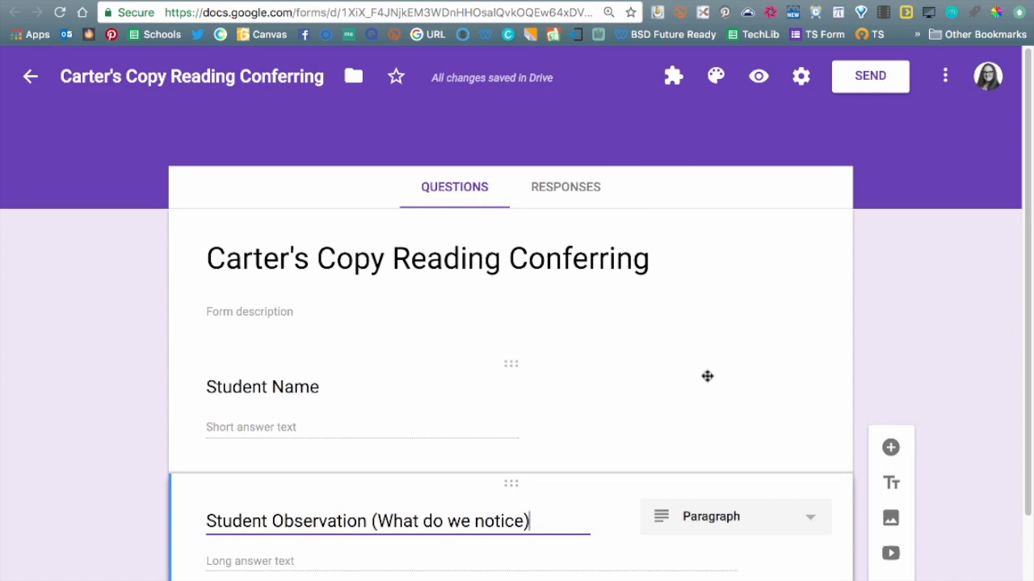
scroll(706, 371, down, 3)
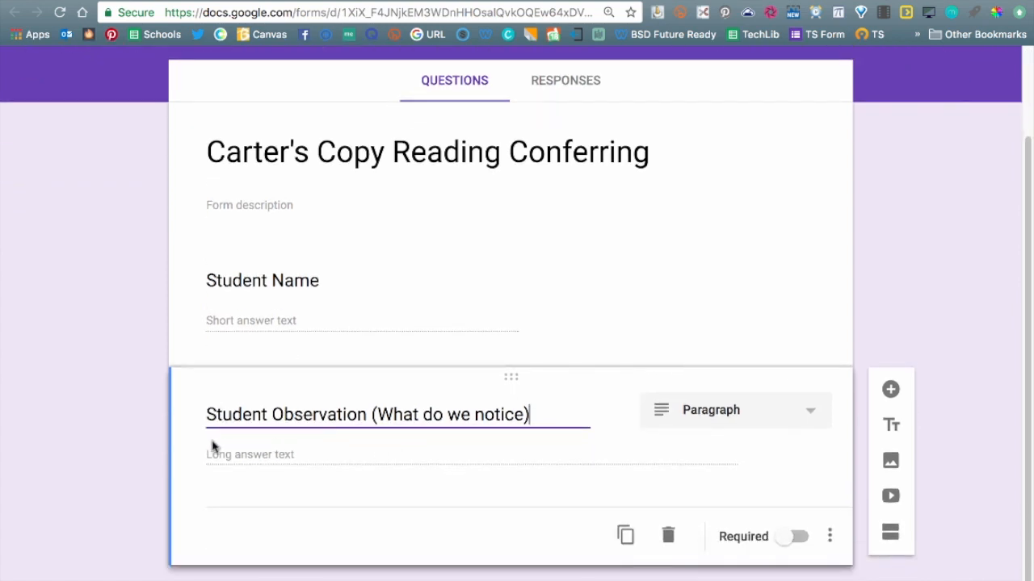
click(890, 391)
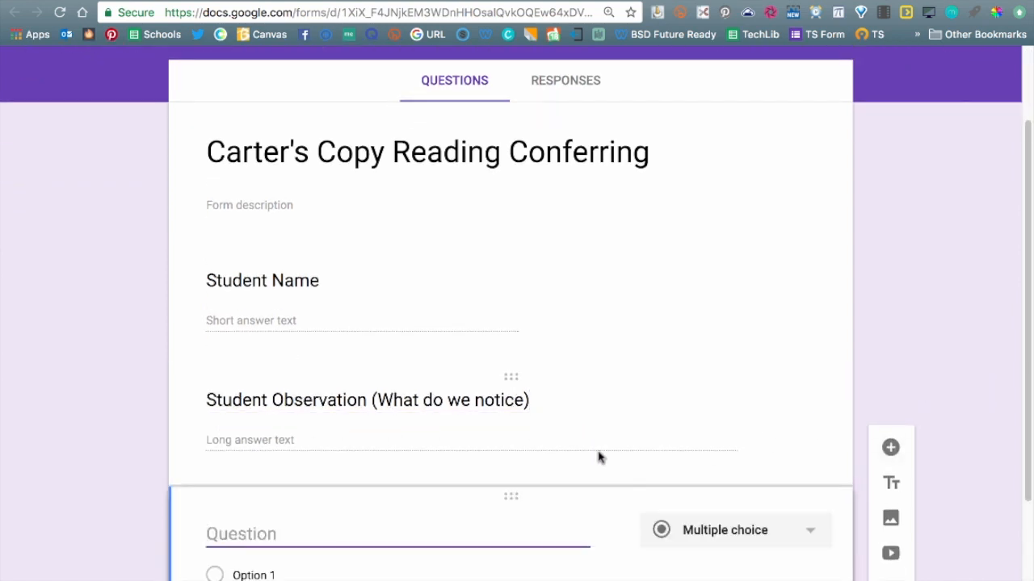
key(super+v)
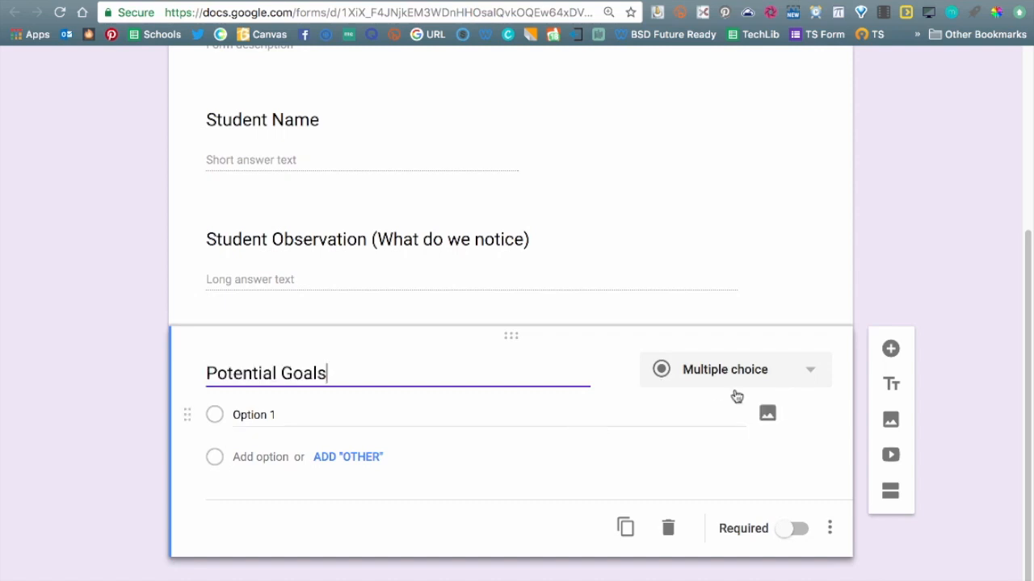
Copy the "Possible Strategies" header from the spreadsheet and add it to the form as a new question
key(ctrl+Tab)
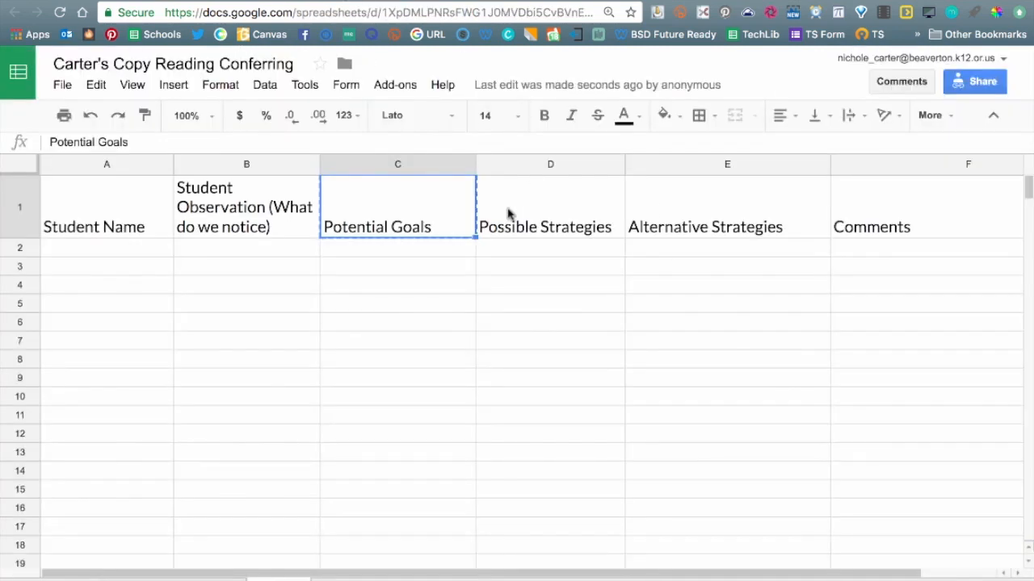
click(554, 231)
key(super+c)
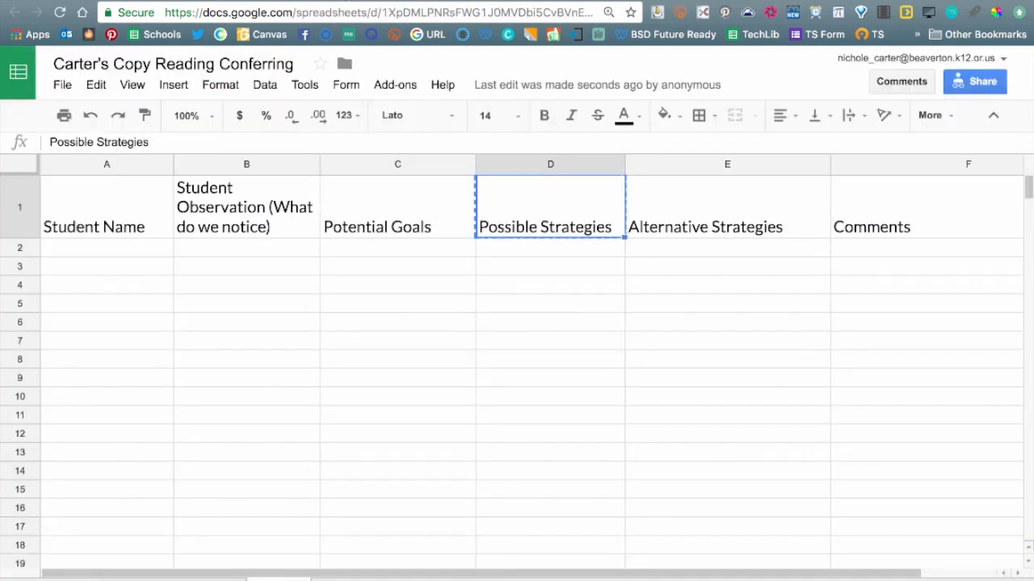
key(ctrl+shift+Tab)
click(891, 349)
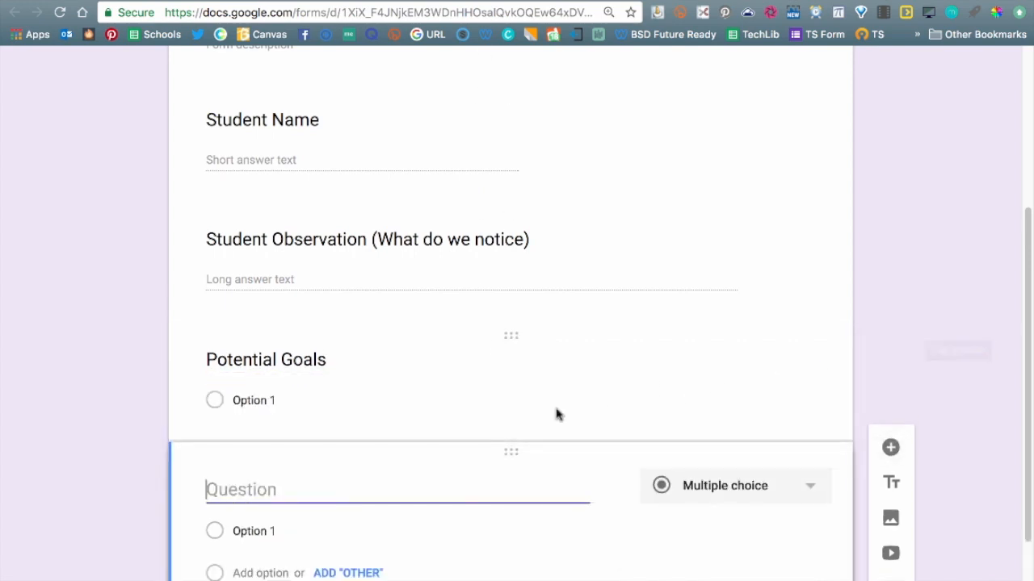
key(super+v)
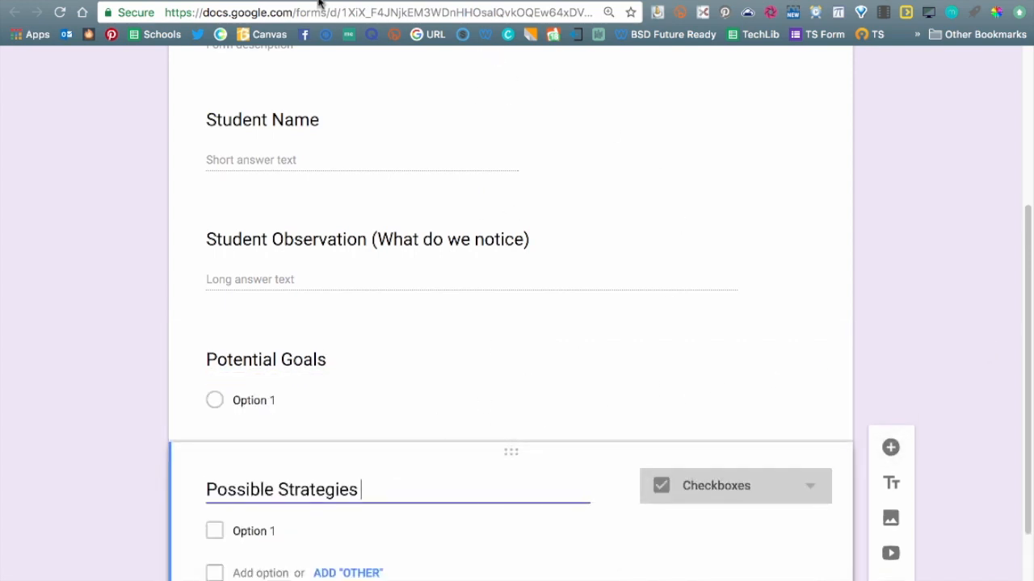
Copy the "Alternative Strategies" header from the spreadsheet and add it to the form as a new question
click(336, 0)
click(690, 221)
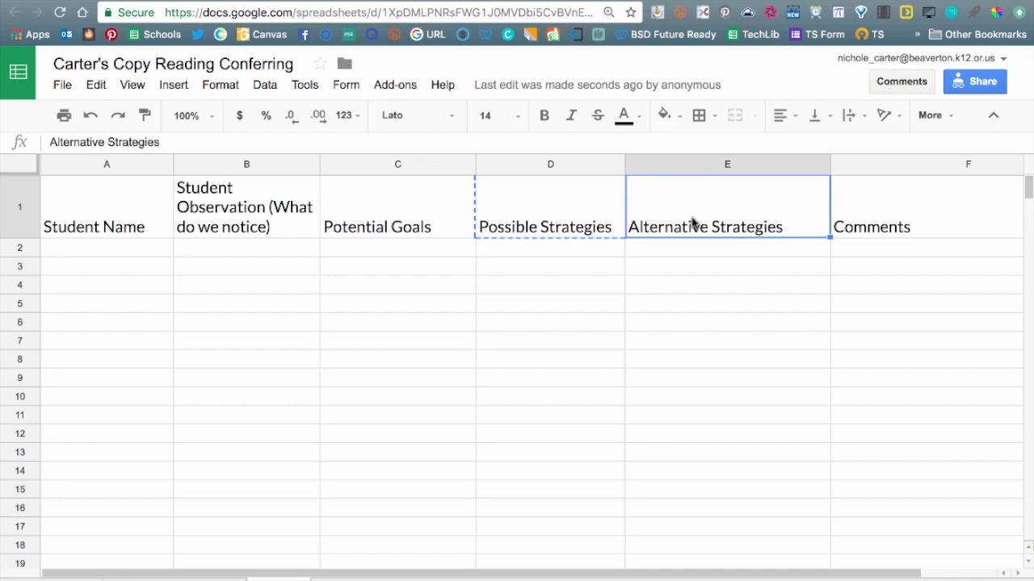
key(super+c)
click(520, 0)
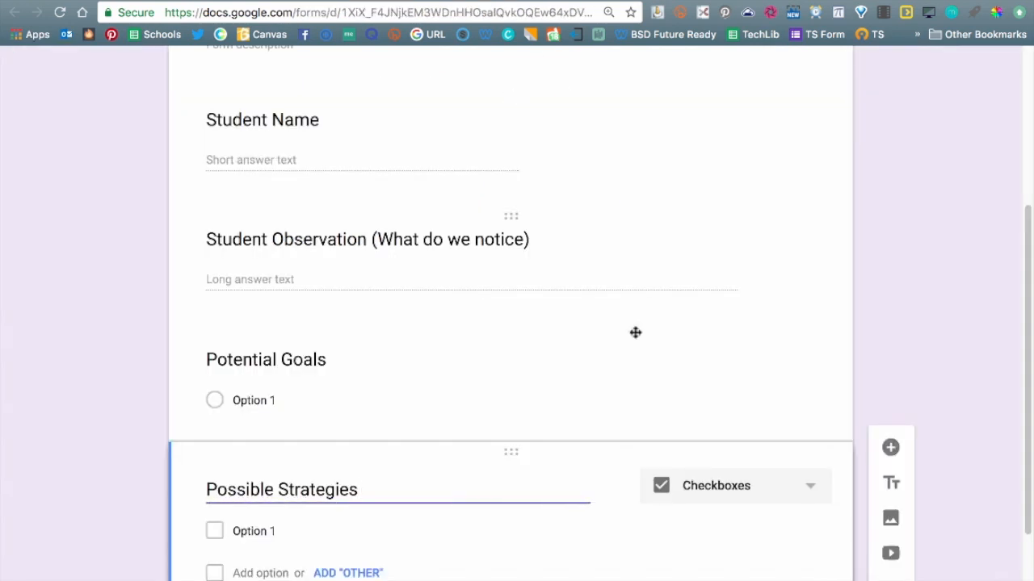
scroll(660, 343, down, 1)
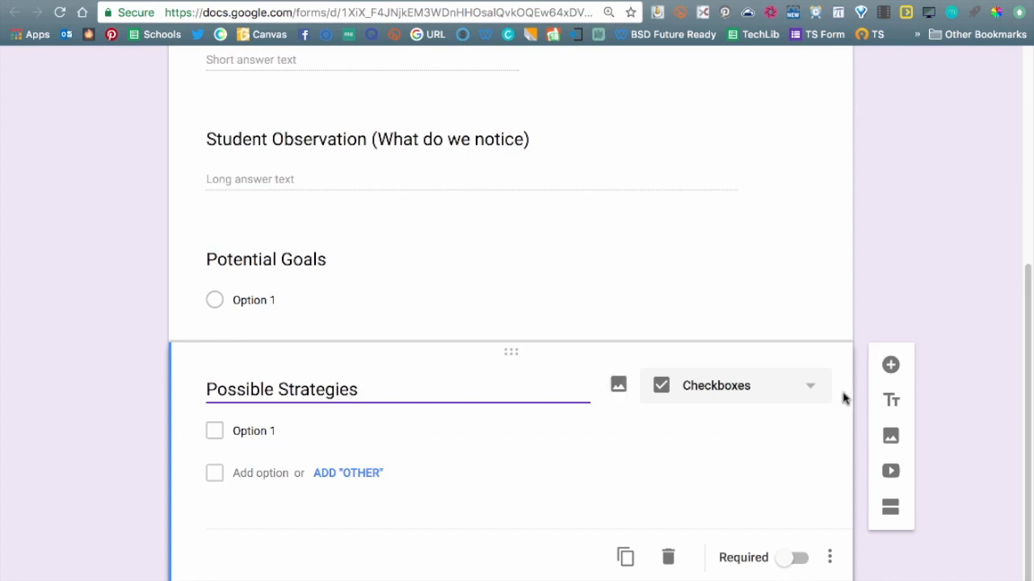
click(891, 366)
key(super+v)
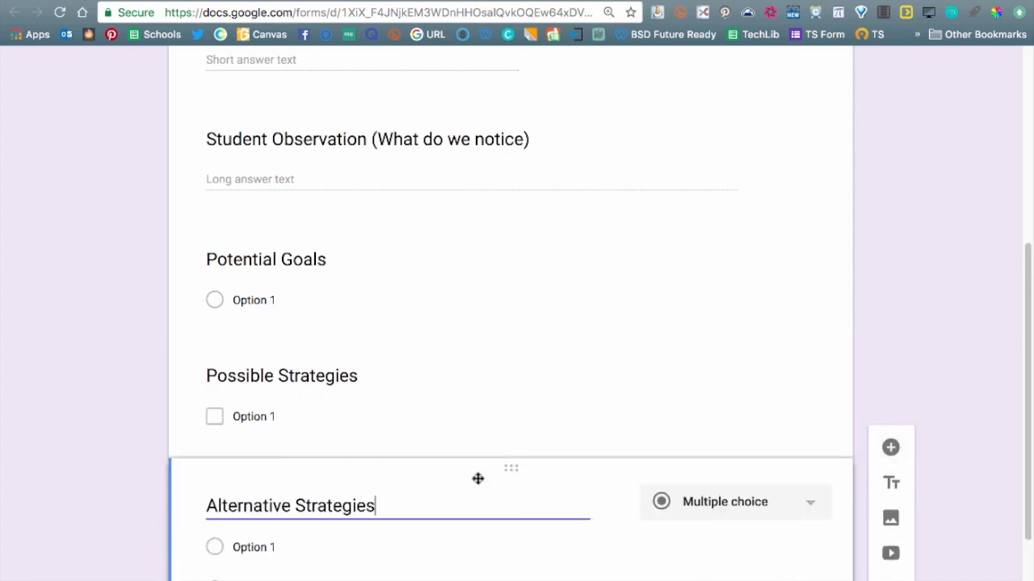
Copy the "Comments" header from the spreadsheet and add it to the form as the last question
click(365, 1)
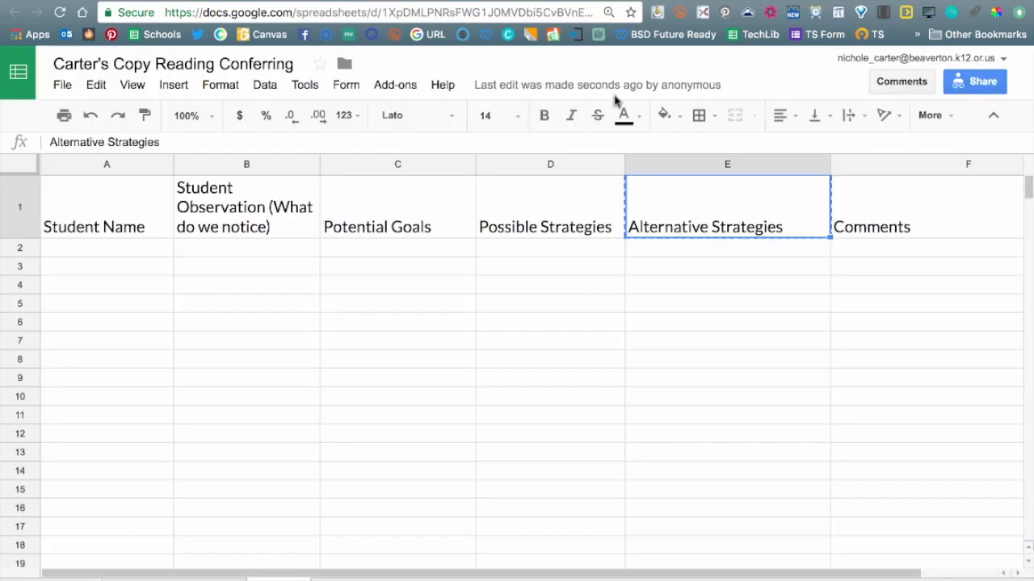
click(887, 198)
key(super+c)
click(502, 3)
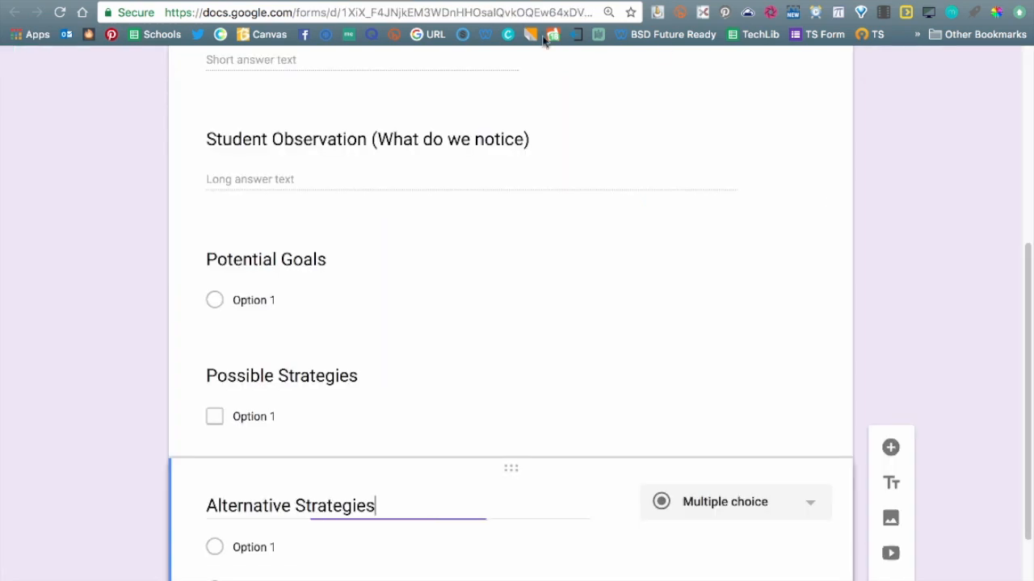
click(891, 357)
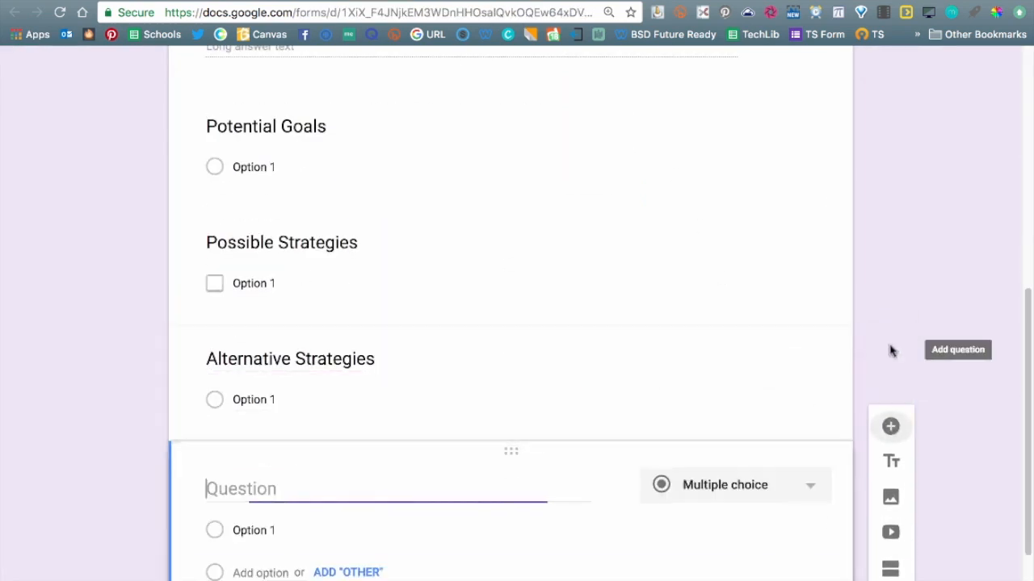
key(super+v)
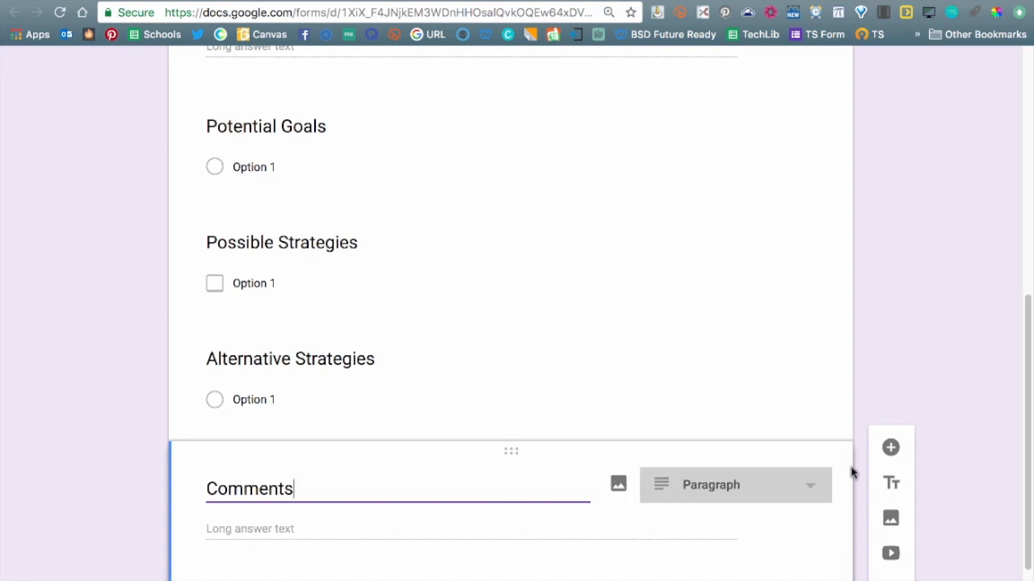
Change the Alternative Strategies question to Checkboxes and add an "Other" option to it
scroll(463, 572, down, 1)
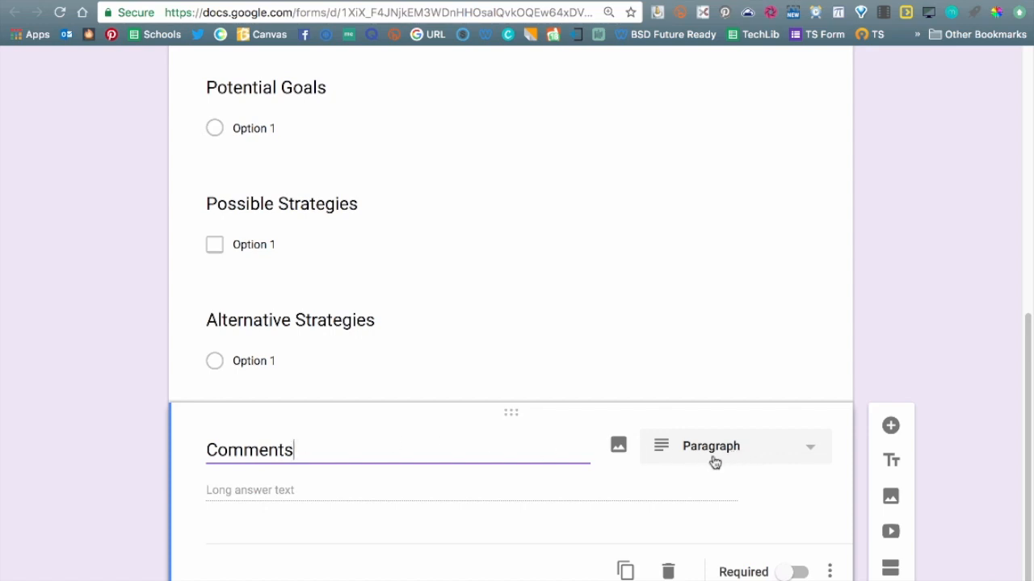
scroll(450, 523, up, 1)
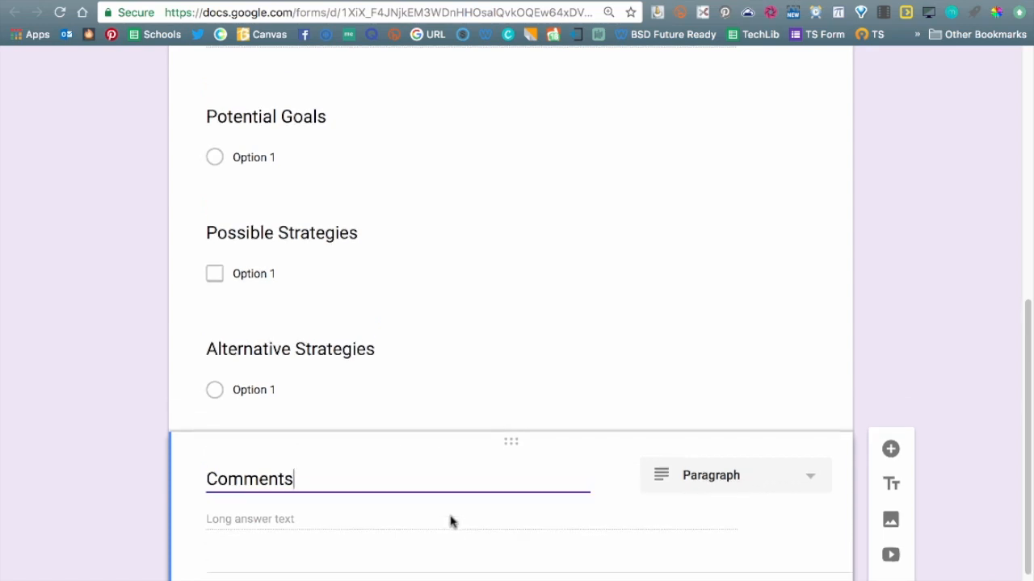
click(434, 379)
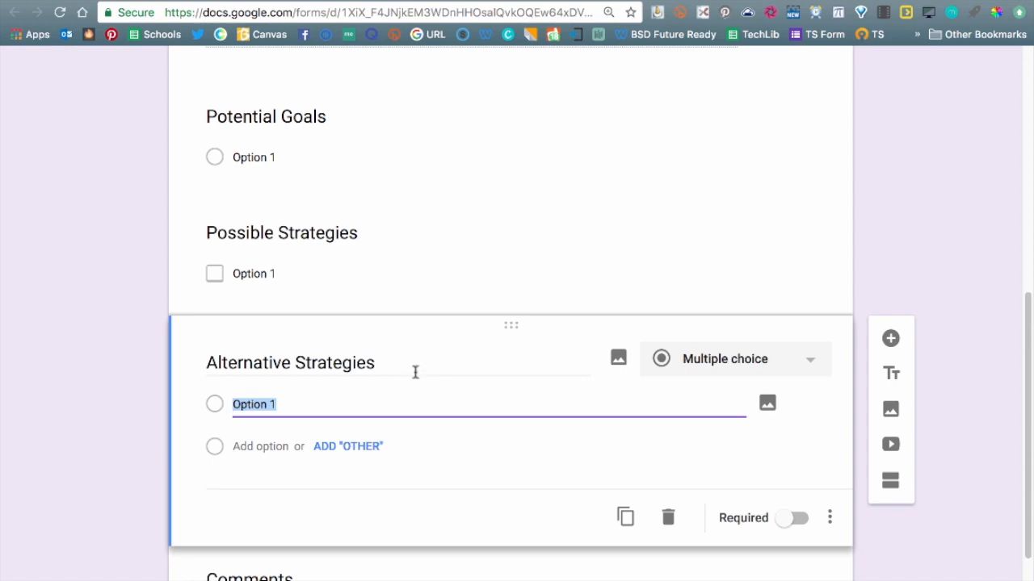
click(714, 362)
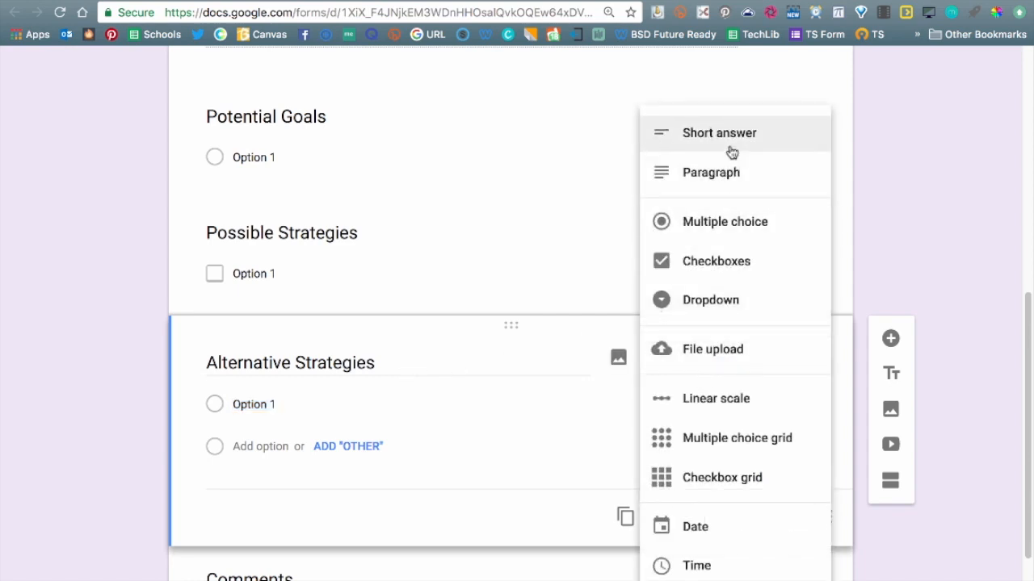
click(727, 275)
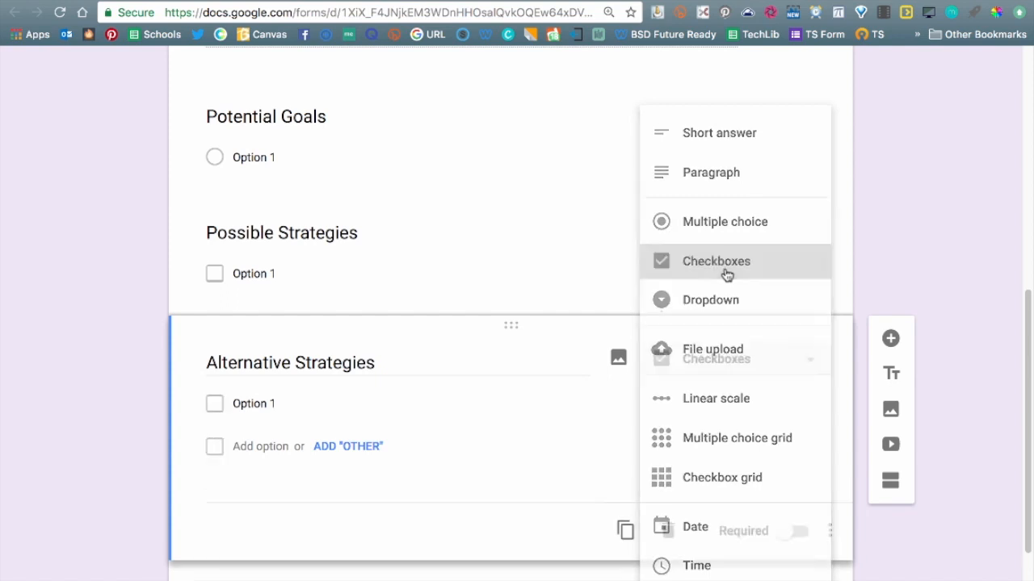
click(365, 448)
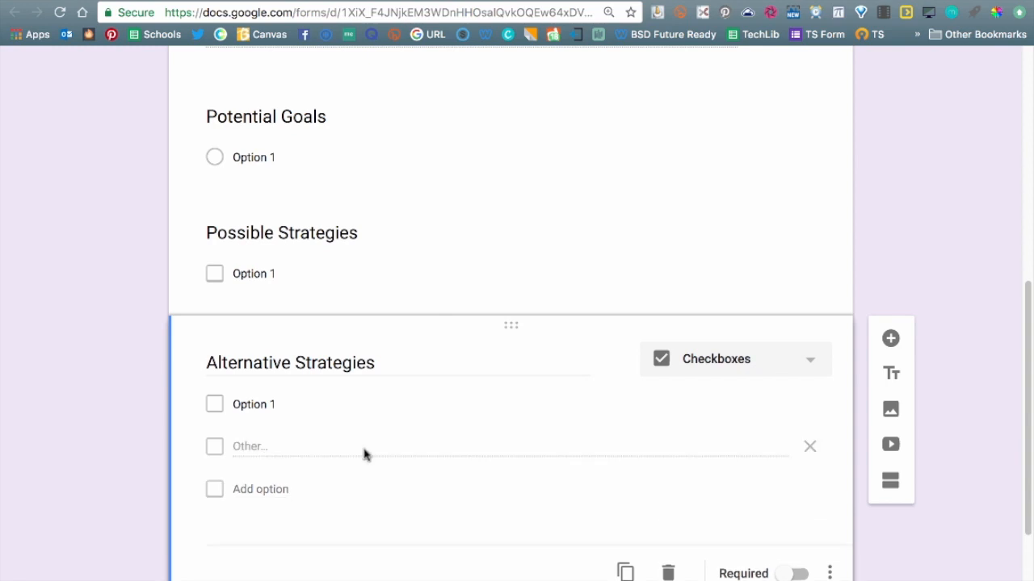
Name the first Alternative Strategies option "Read with a partner" and add an "Other" option to the Possible Strategies question
click(257, 406)
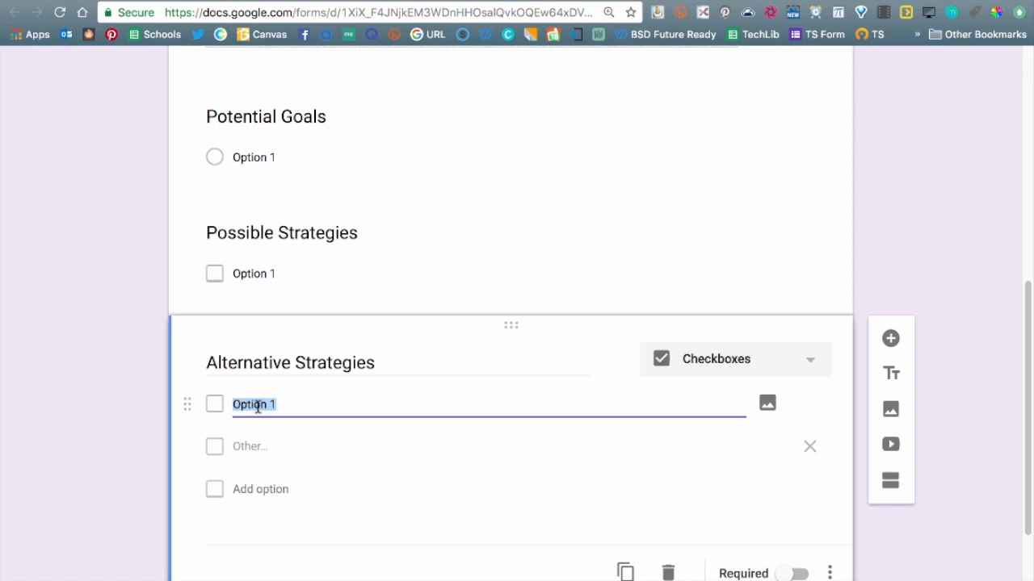
text(Read with a partner)
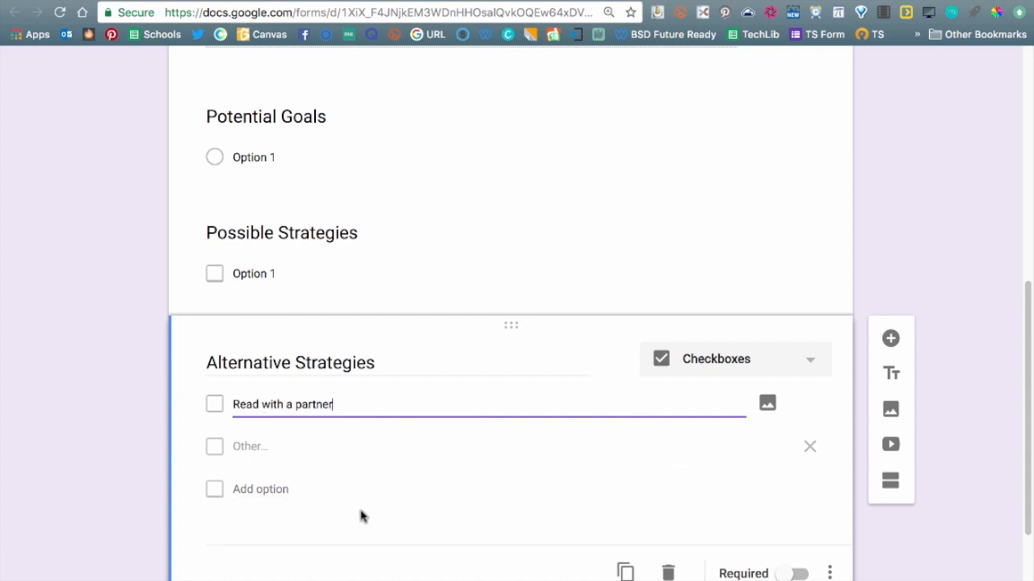
scroll(349, 516, up, 1)
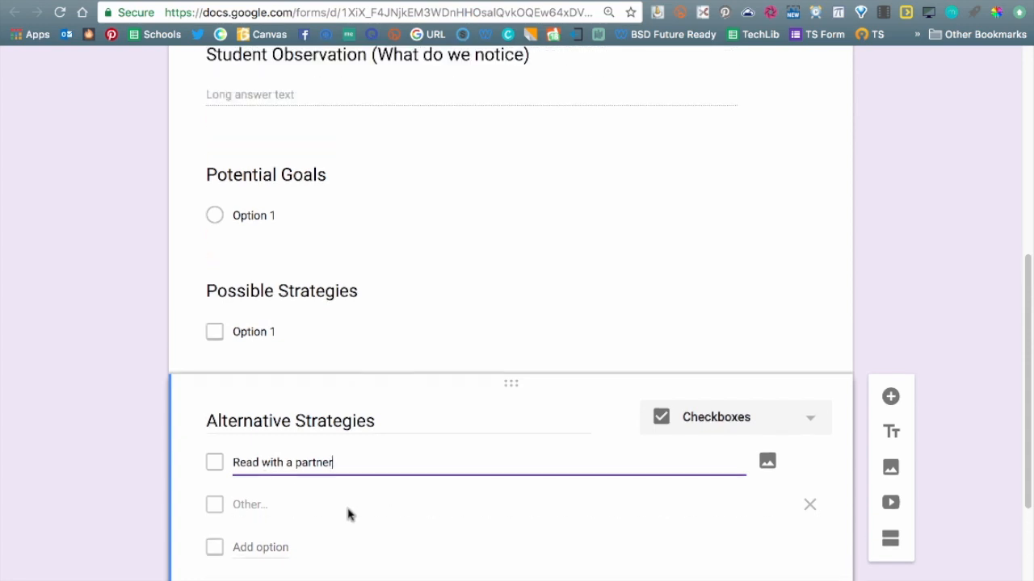
click(301, 328)
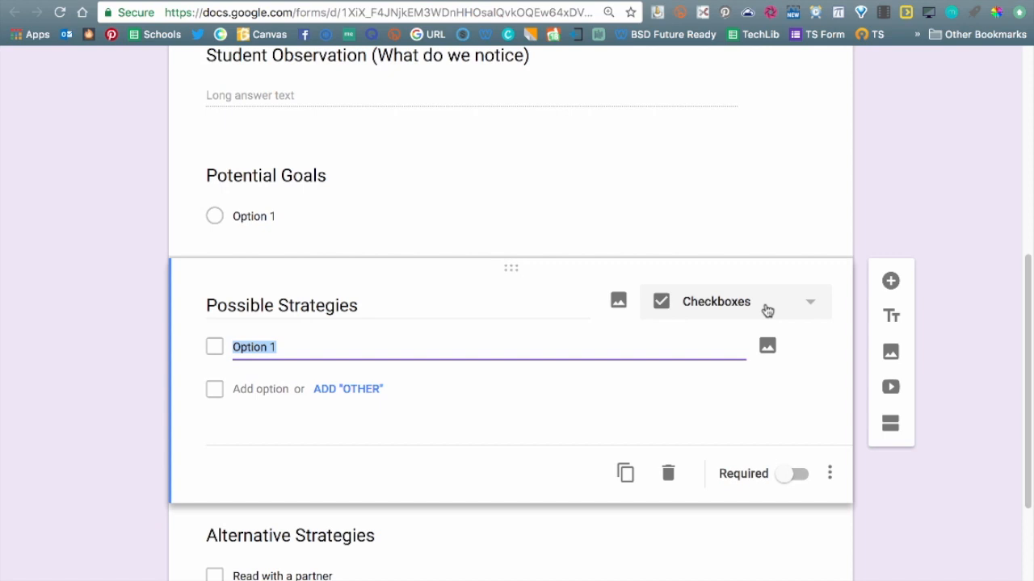
click(367, 391)
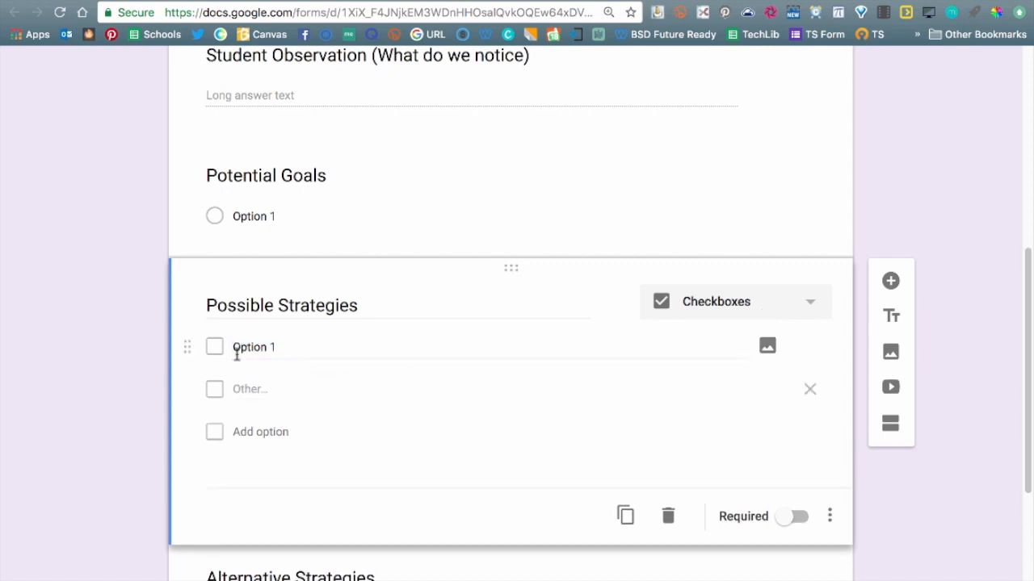
Change the answer type of the Potential Goals question to Short answer
scroll(372, 370, up, 1)
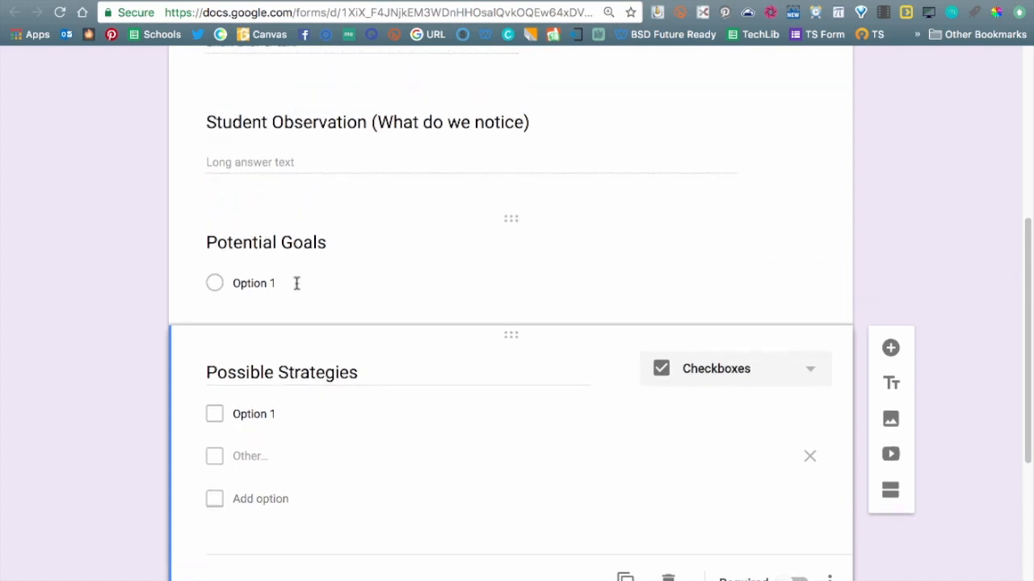
click(296, 283)
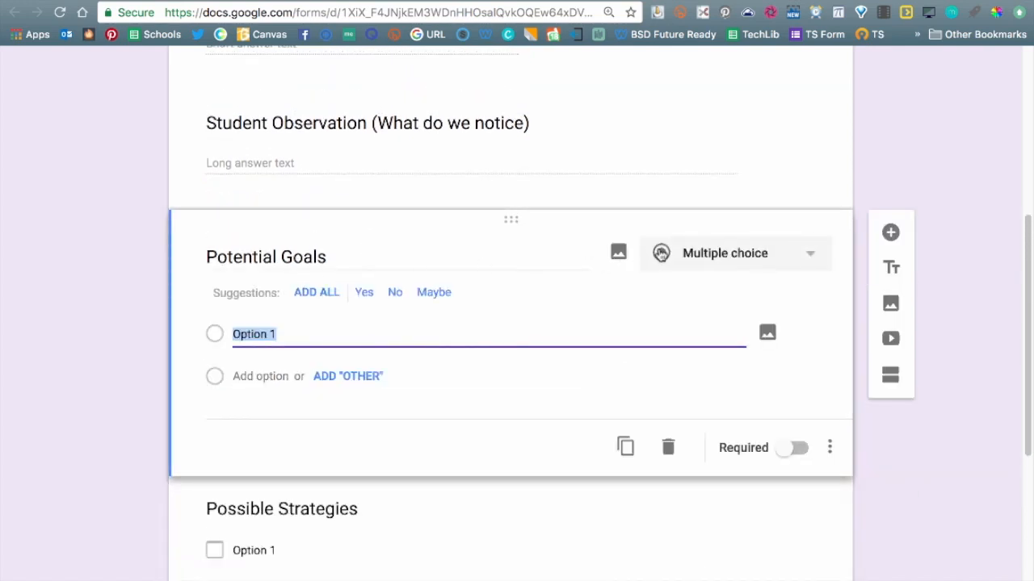
click(728, 268)
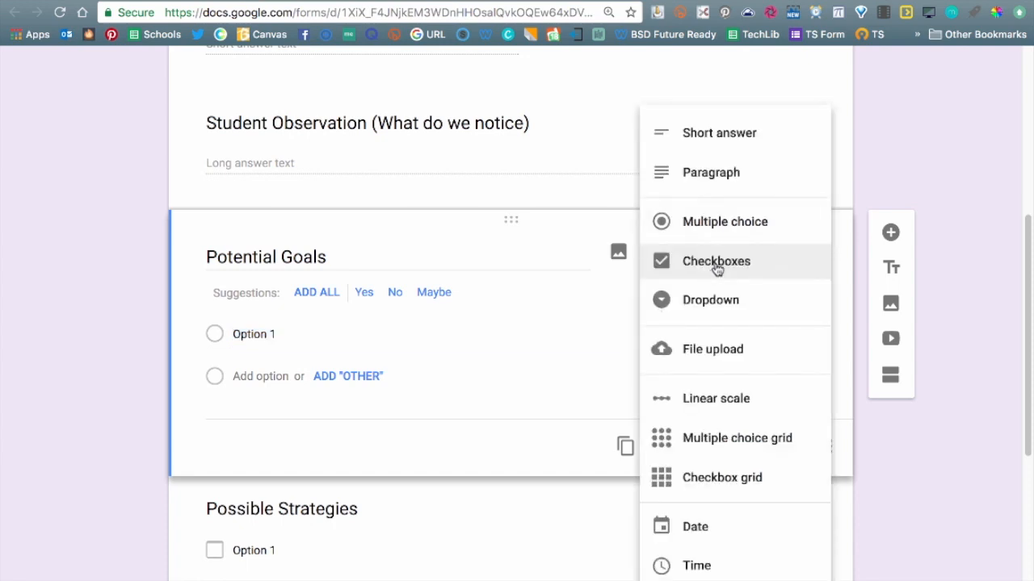
click(743, 132)
Look over the form's questions, return to the linked spreadsheet, open the live form from there and review it through to the end
scroll(534, 319, up, 5)
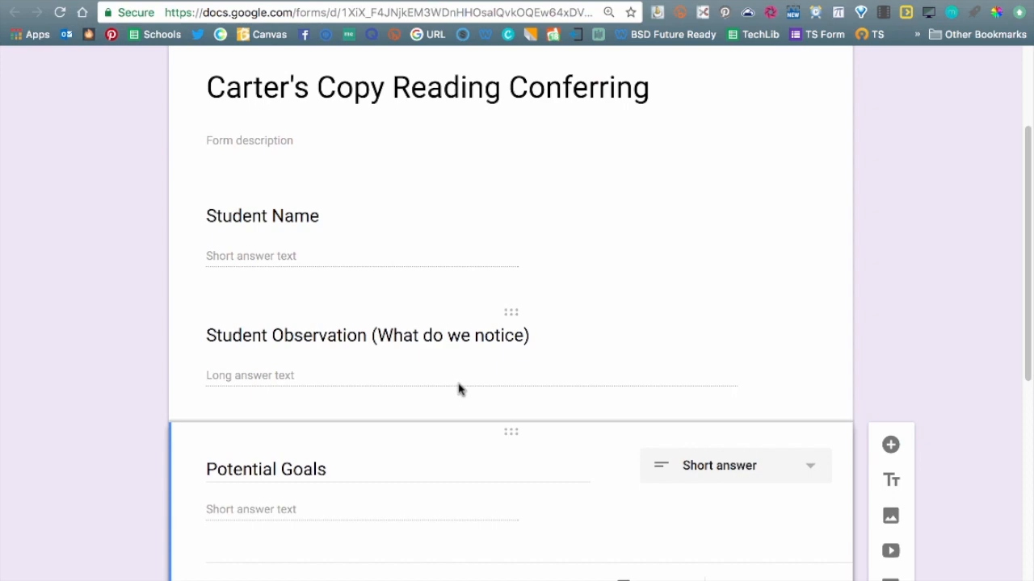
scroll(701, 374, up, 3)
scroll(659, 346, up, 1)
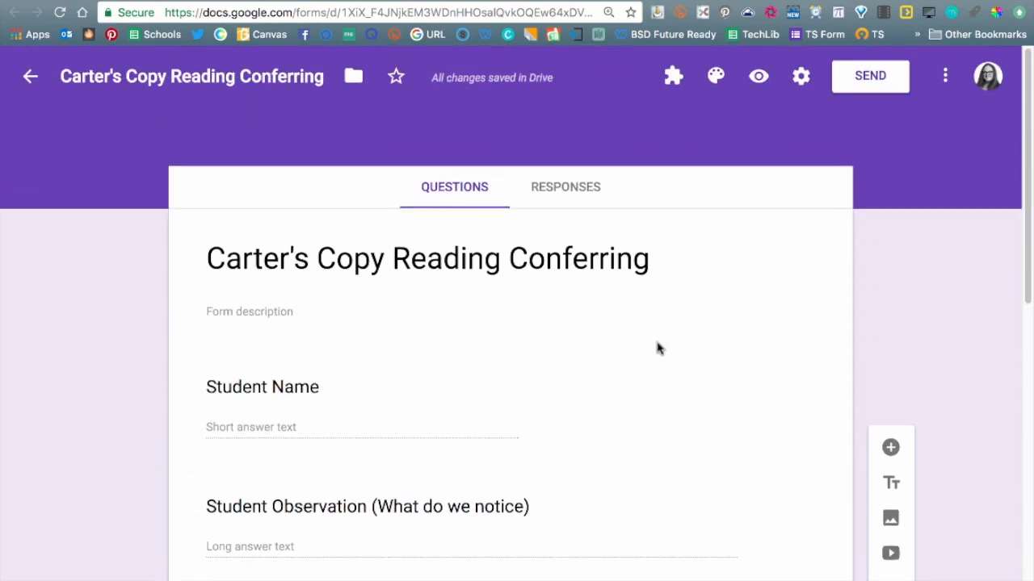
scroll(644, 351, down, 12)
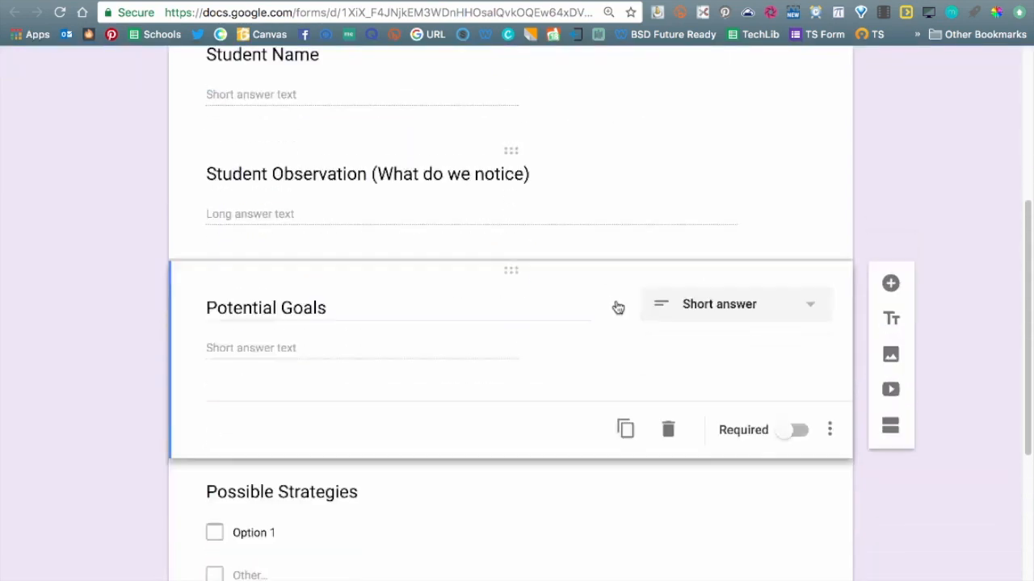
scroll(615, 305, up, 10)
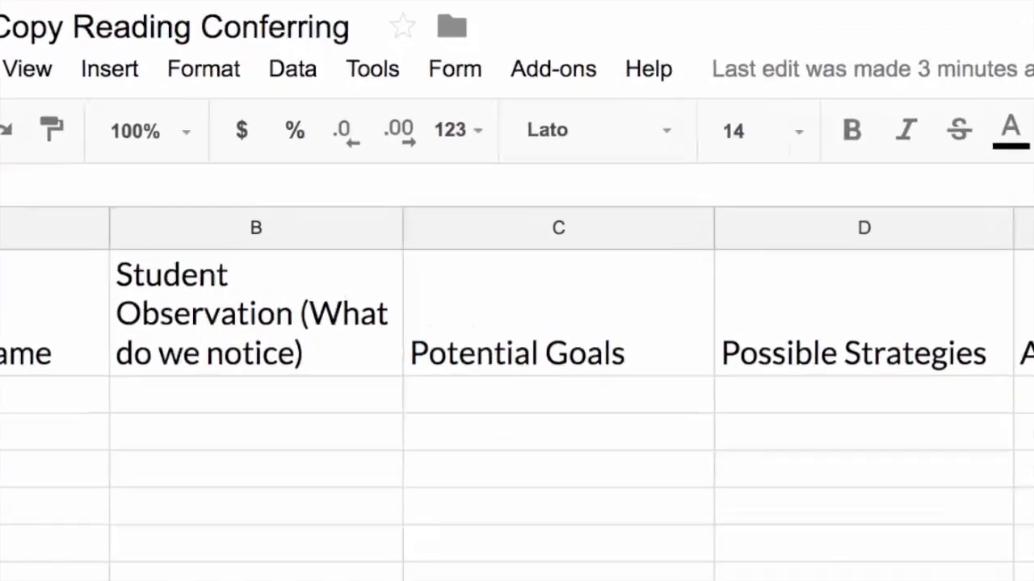
click(384, 79)
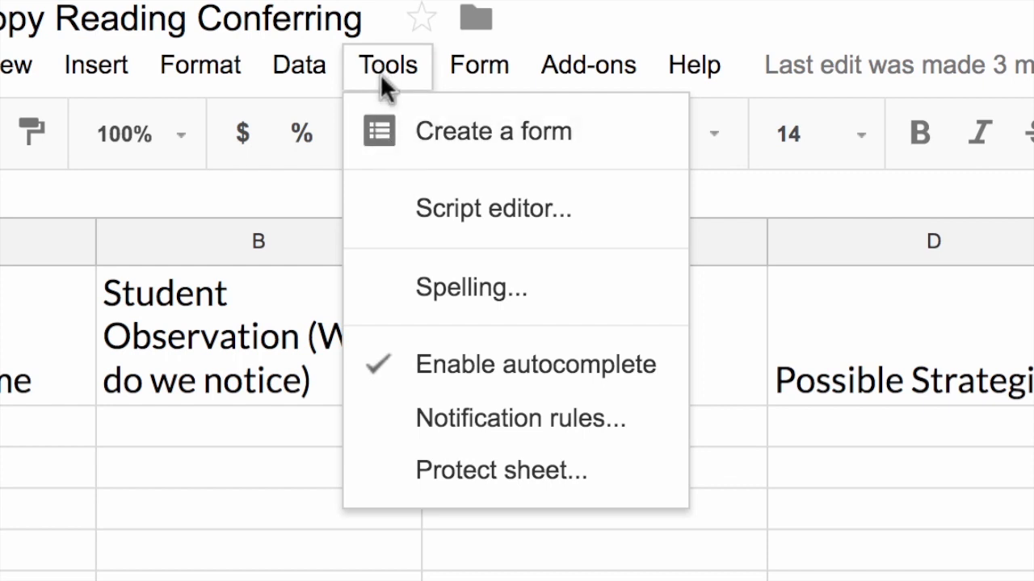
mouse_move(470, 65)
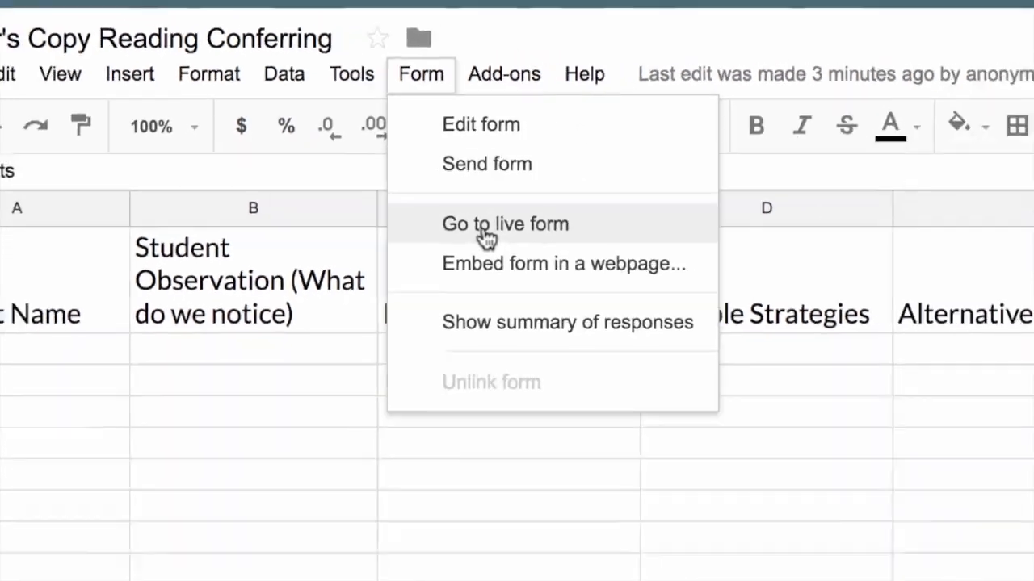
click(565, 279)
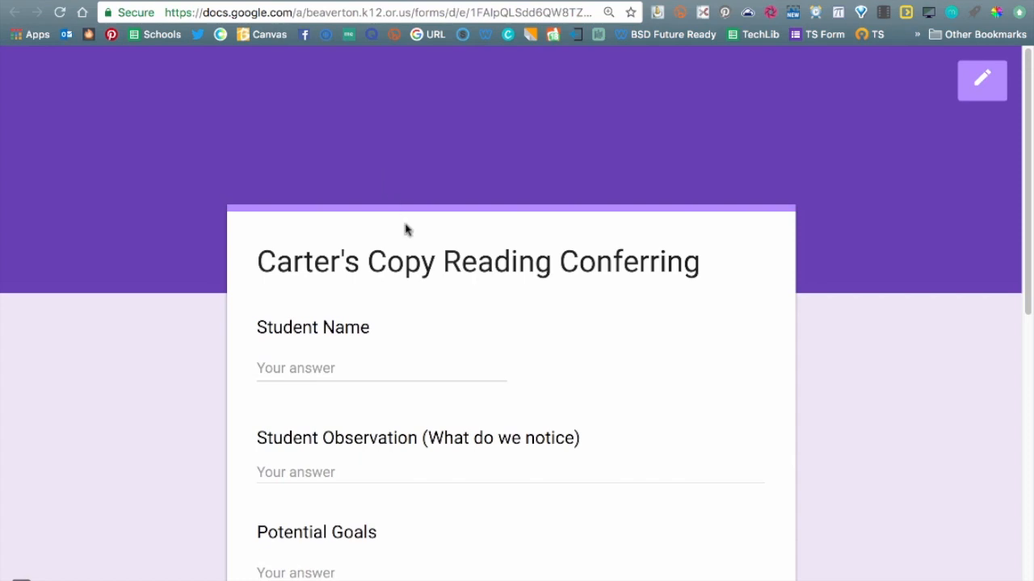
scroll(665, 377, down, 5)
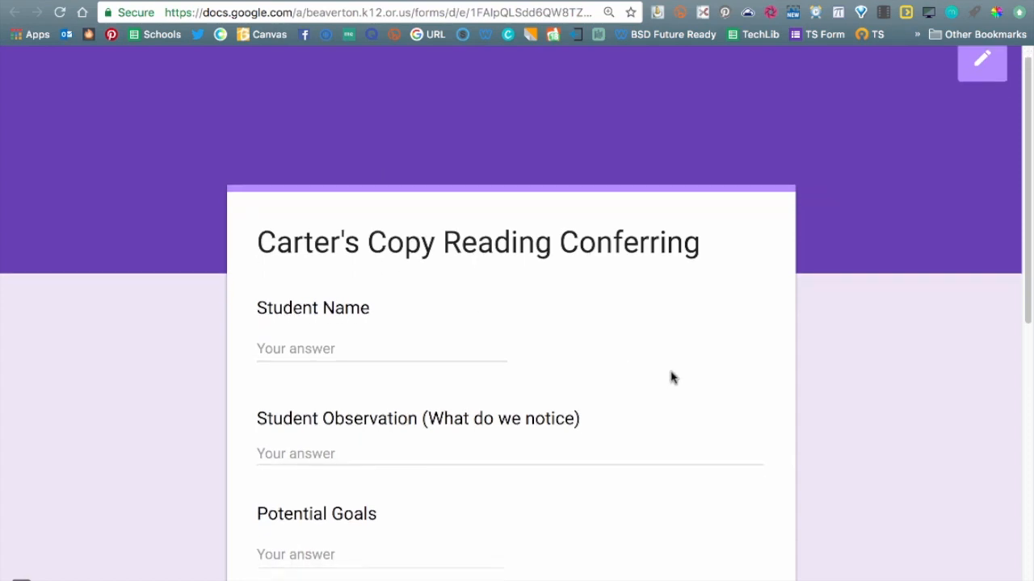
scroll(693, 356, down, 4)
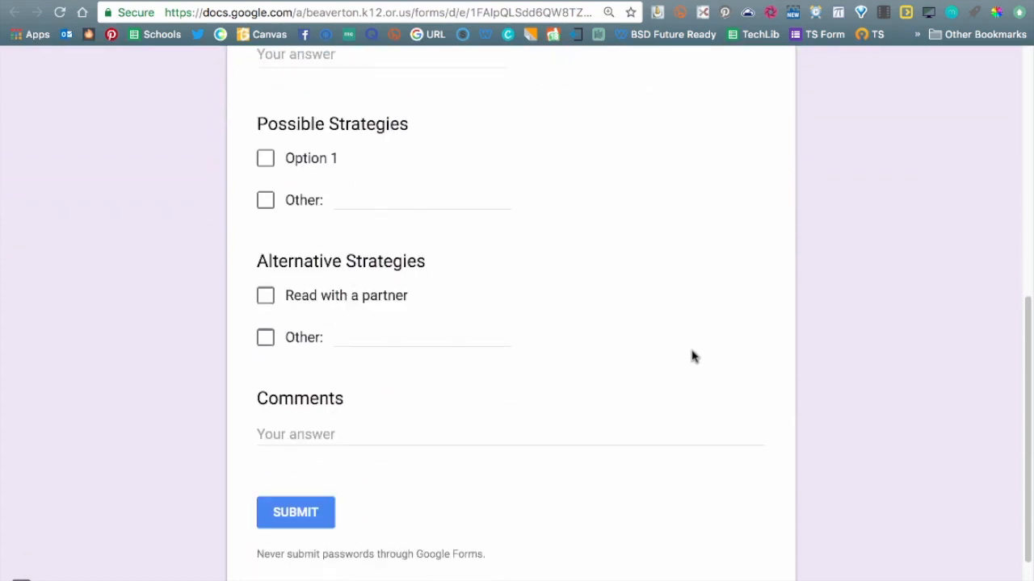
scroll(674, 342, up, 8)
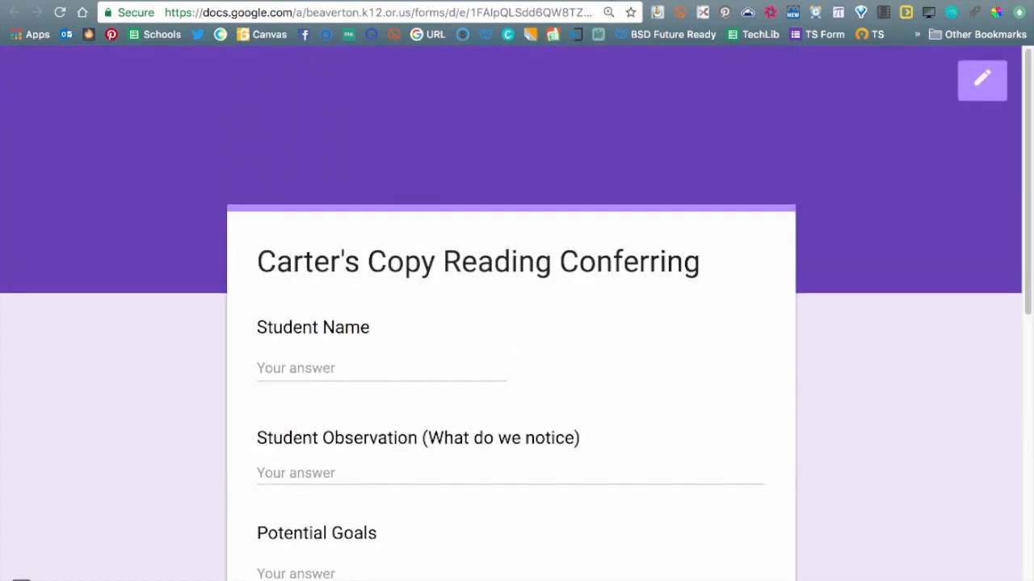
Return to the spreadsheet, switch to the "Google Forms 101" folder in Google Drive and open the Vocab Test document
click(332, 1)
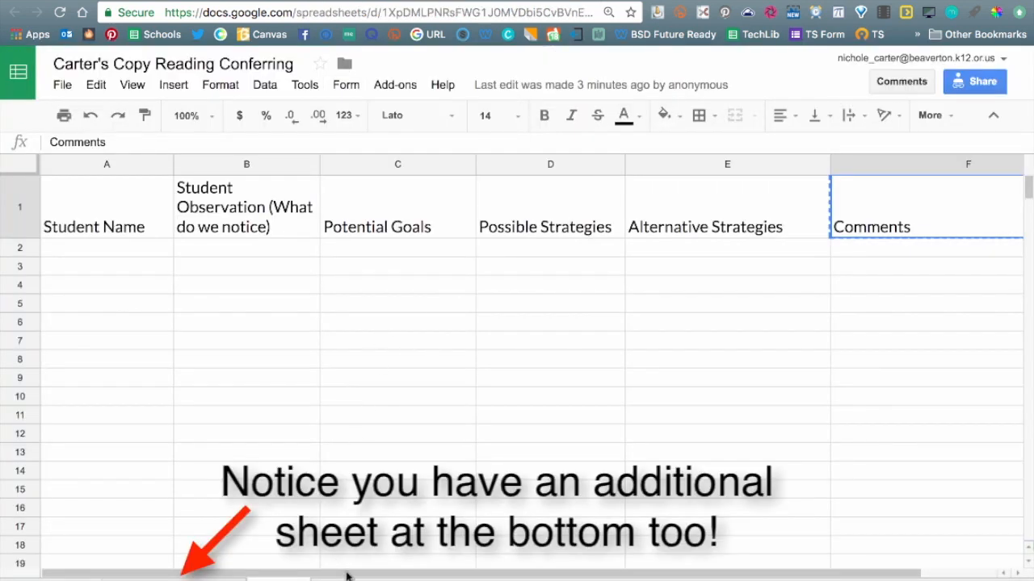
mouse_move(335, 575)
mouse_down()
mouse_move(531, 576)
mouse_move(331, 570)
mouse_up()
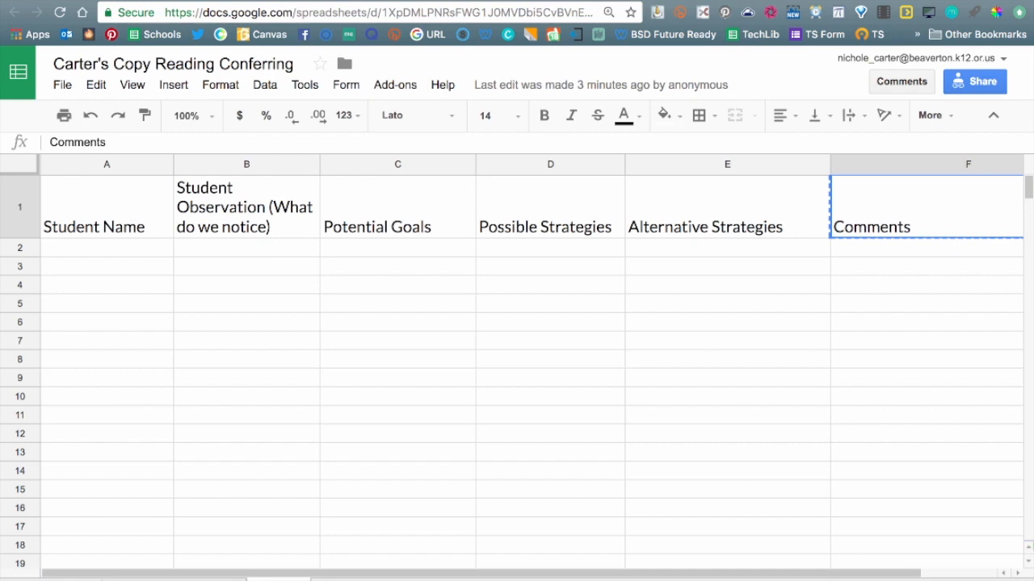
click(137, 1)
click(483, 417)
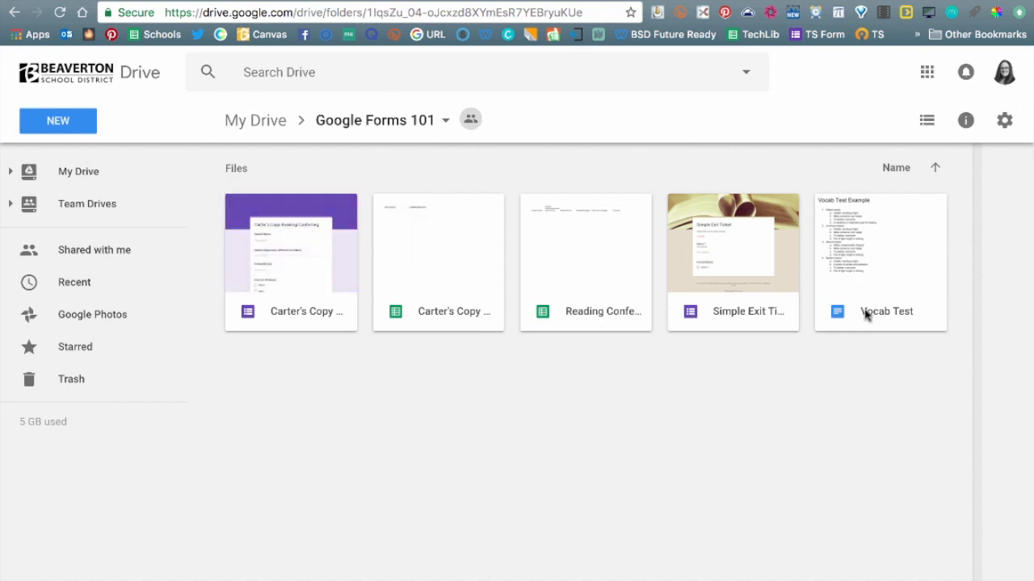
click(881, 246)
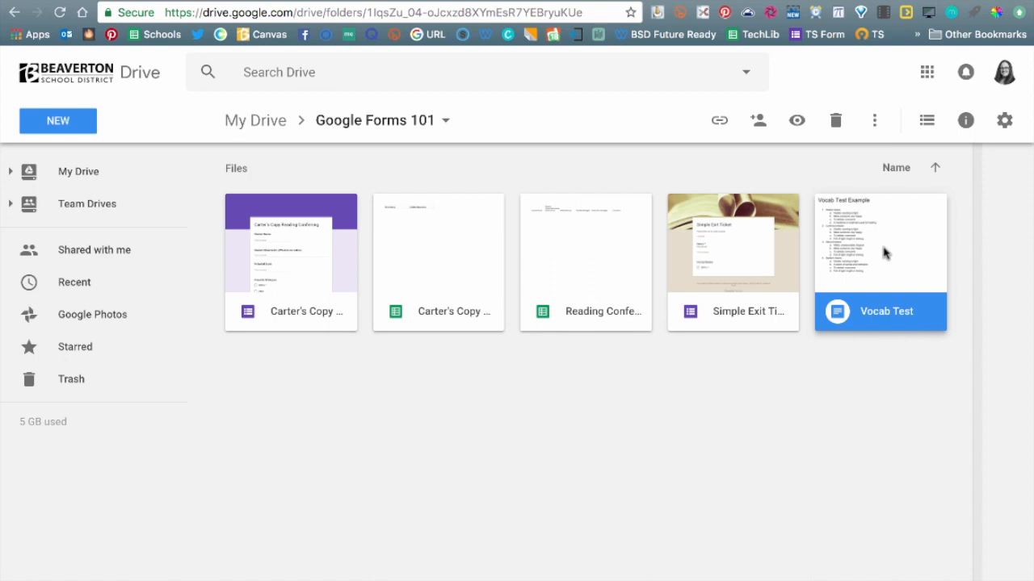
double_click(883, 253)
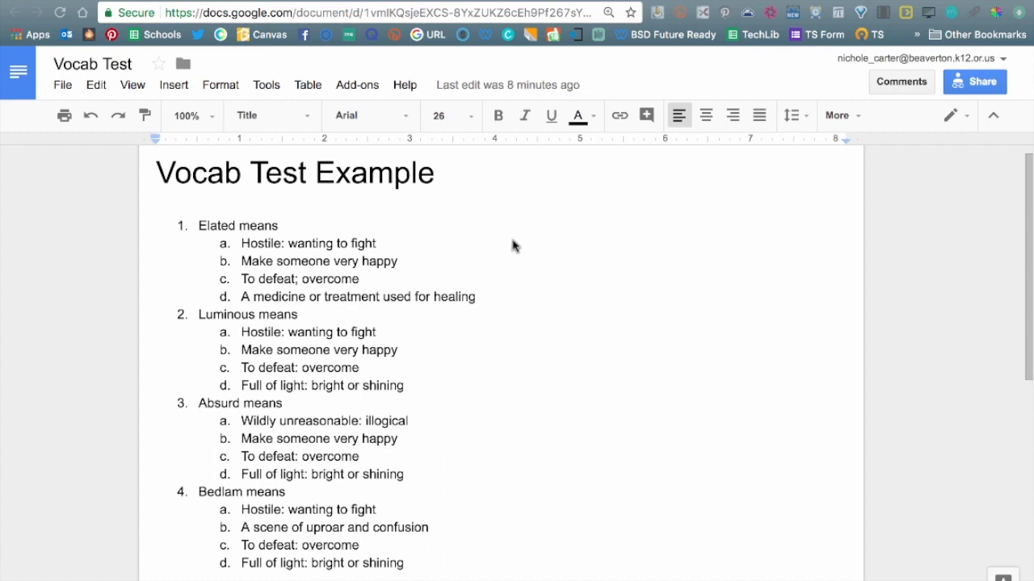
Search the document add-on store for "Doc to Form", then close the store
click(342, 87)
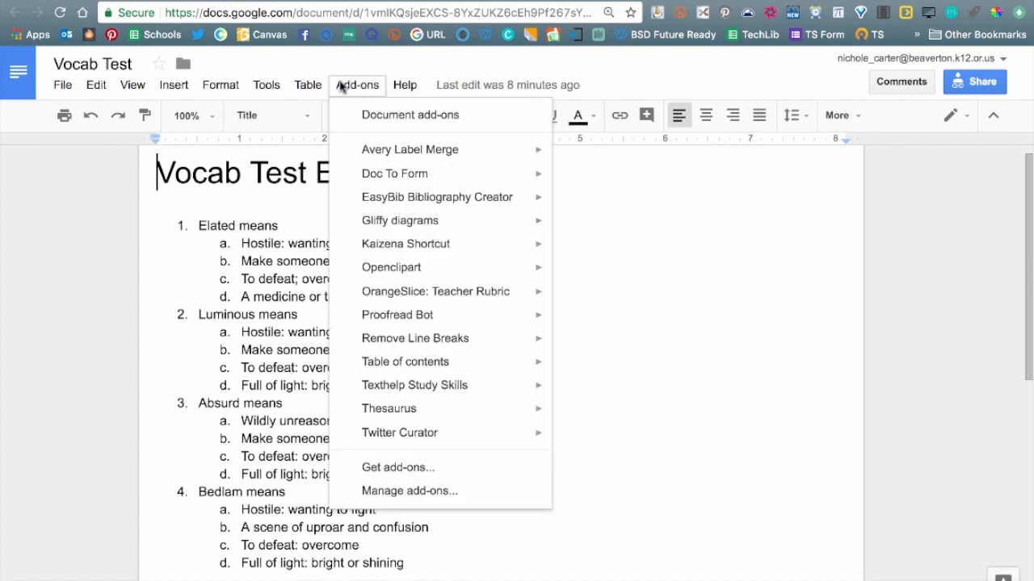
click(397, 469)
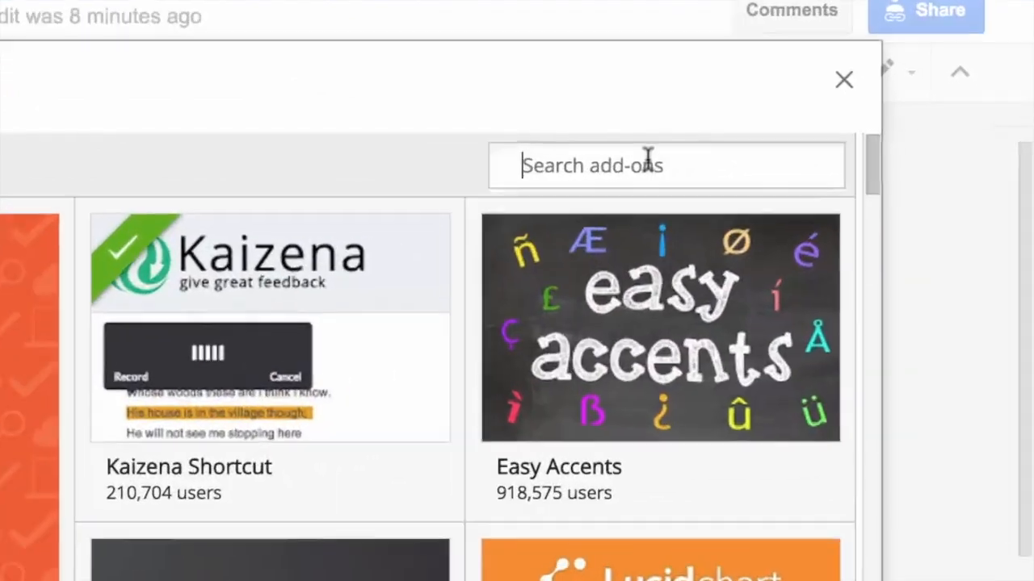
text(Doc to Form)
key(Return)
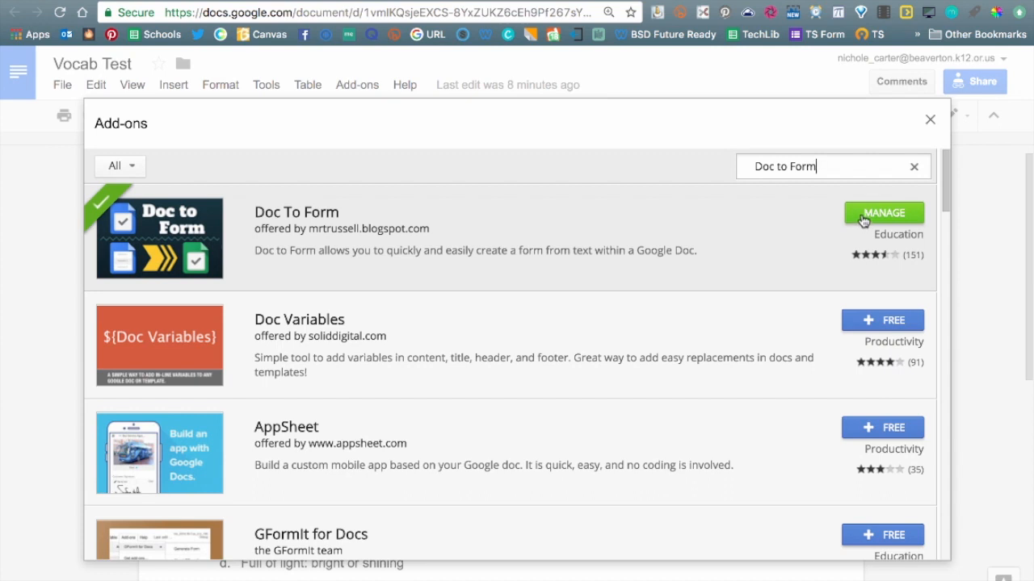
click(929, 119)
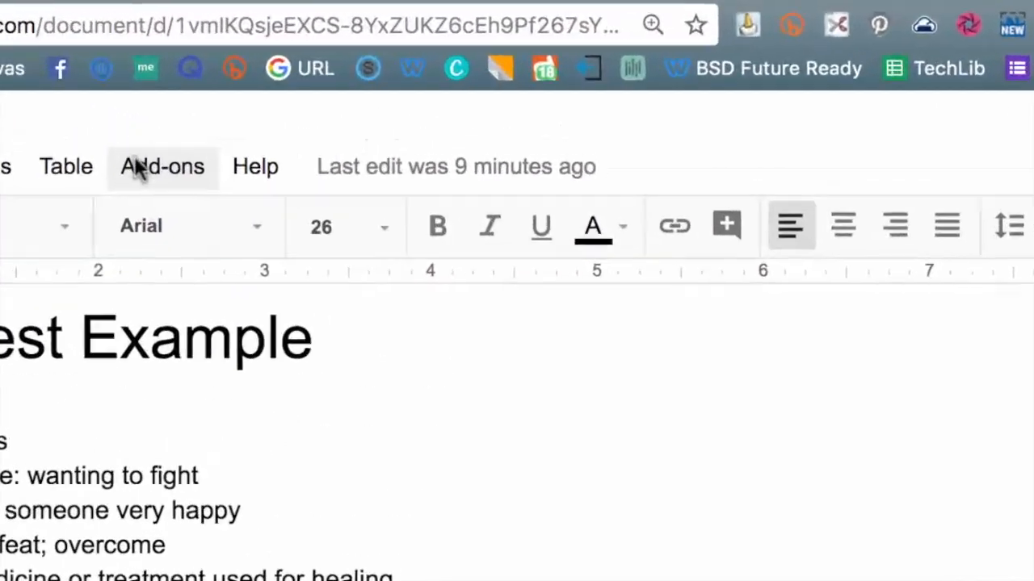
Start creating a form from the Vocab Test document with the Doc To Form add-on
click(343, 85)
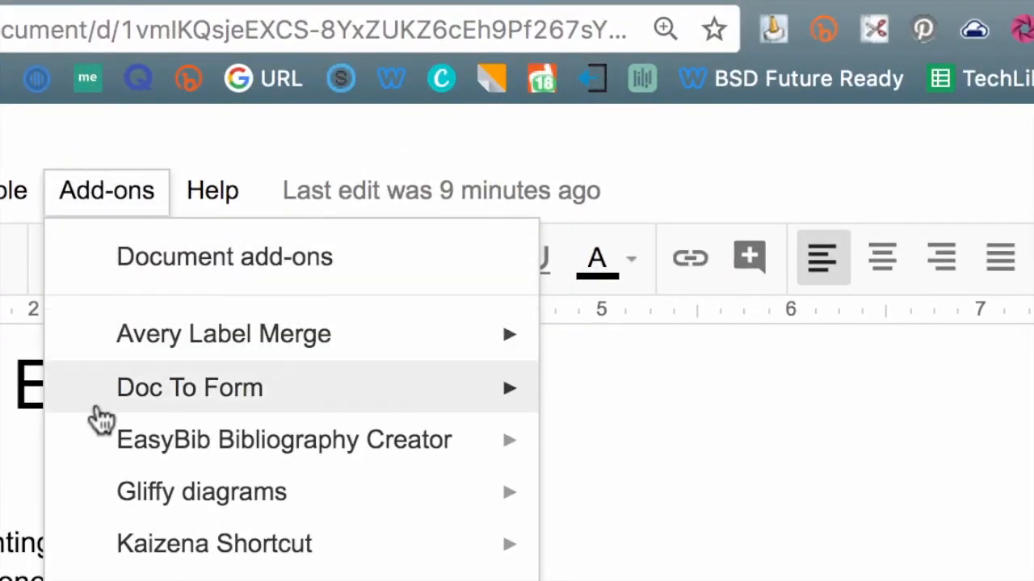
mouse_move(111, 408)
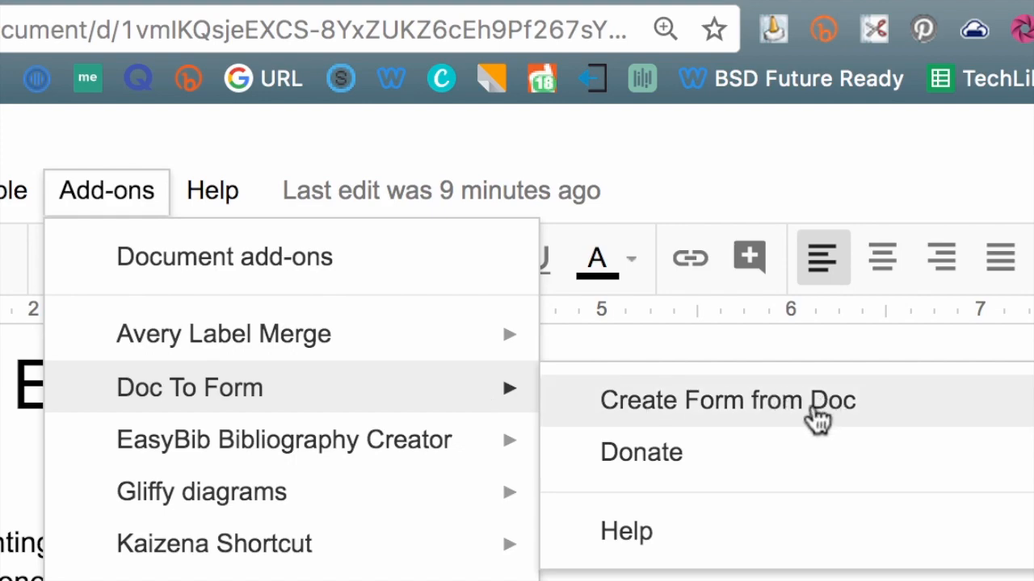
click(767, 418)
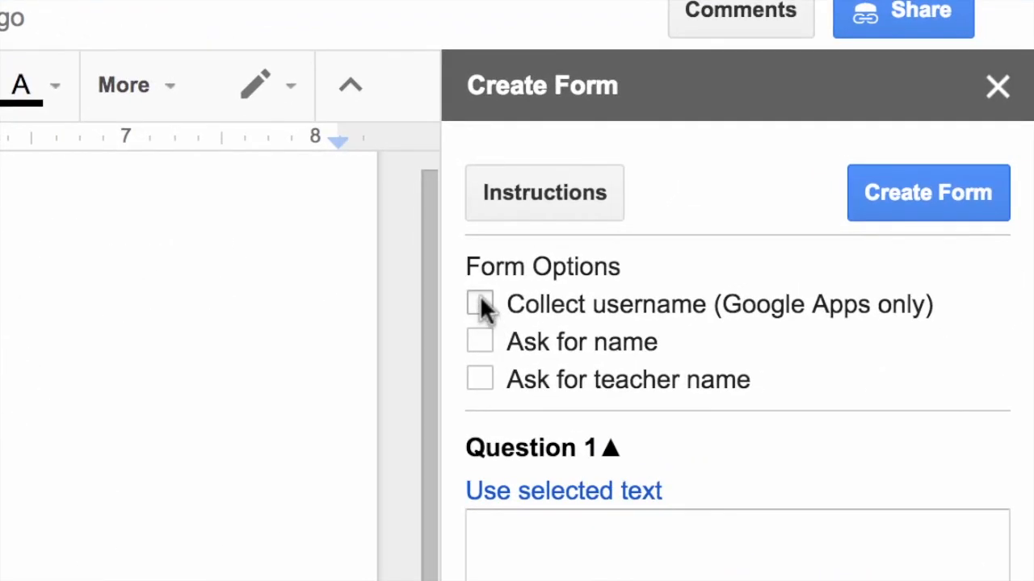
Enable the form options "Ask for name" and "Ask for teacher name", with "Collect username" turned off
click(480, 302)
click(482, 299)
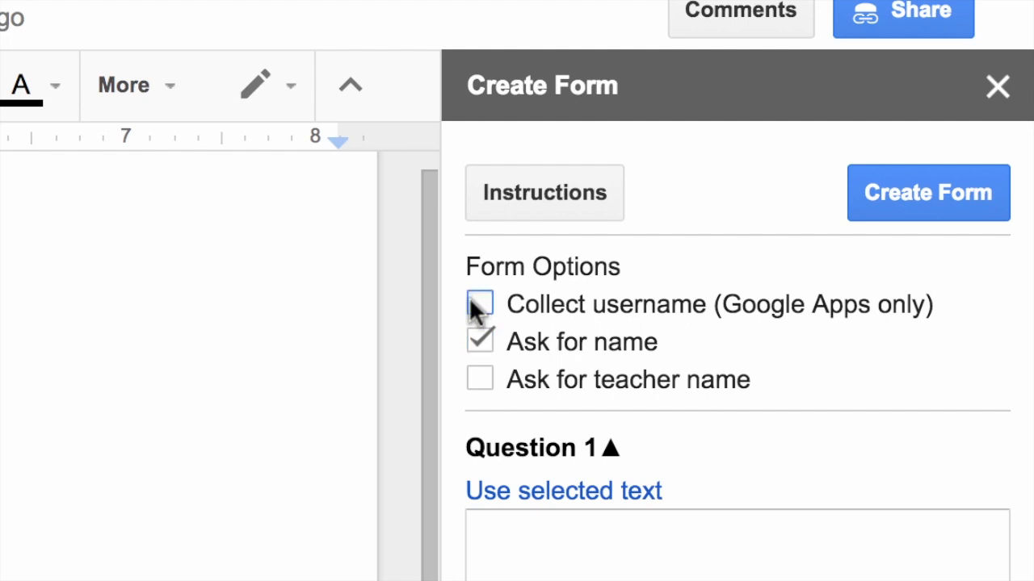
click(479, 378)
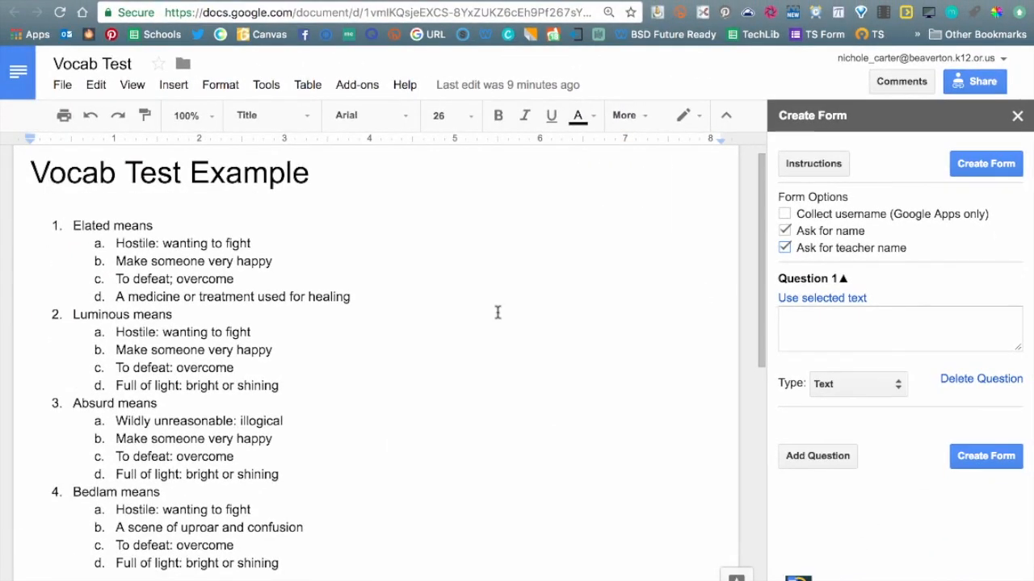
Use the document text "Elated means" as Question 1 and set its type to Multiple Choice
drag(165, 226, 51, 226)
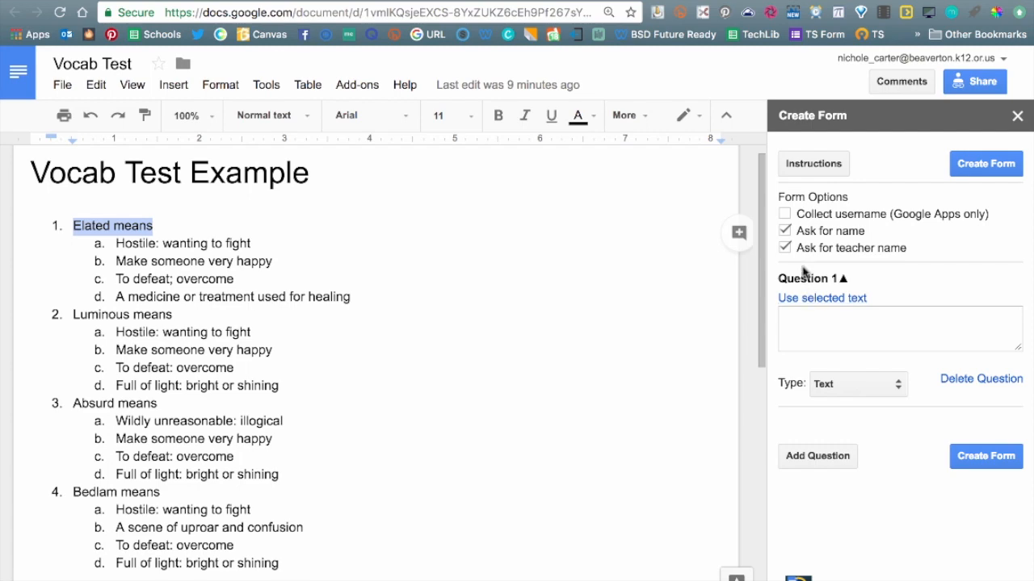
click(804, 300)
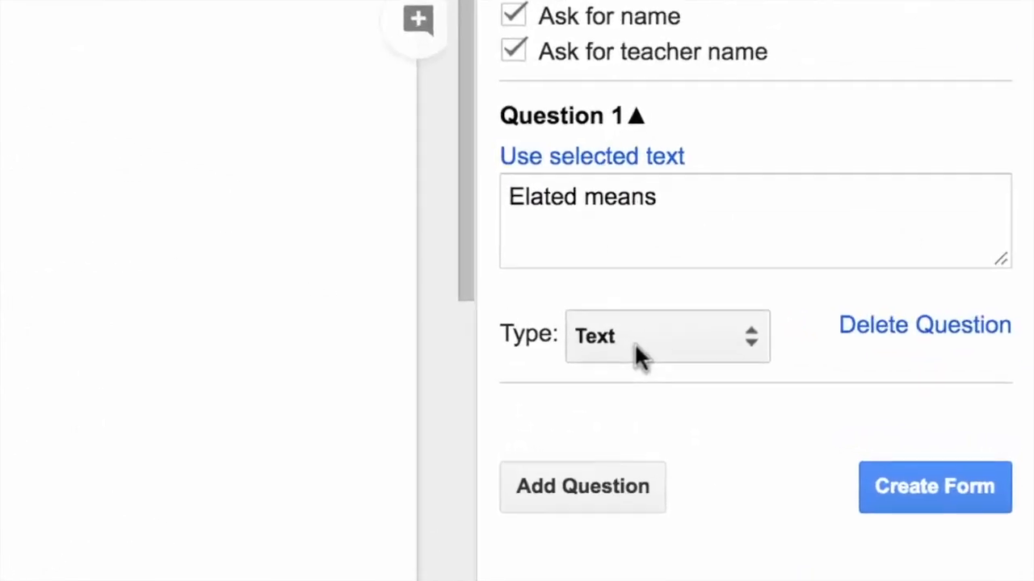
click(634, 346)
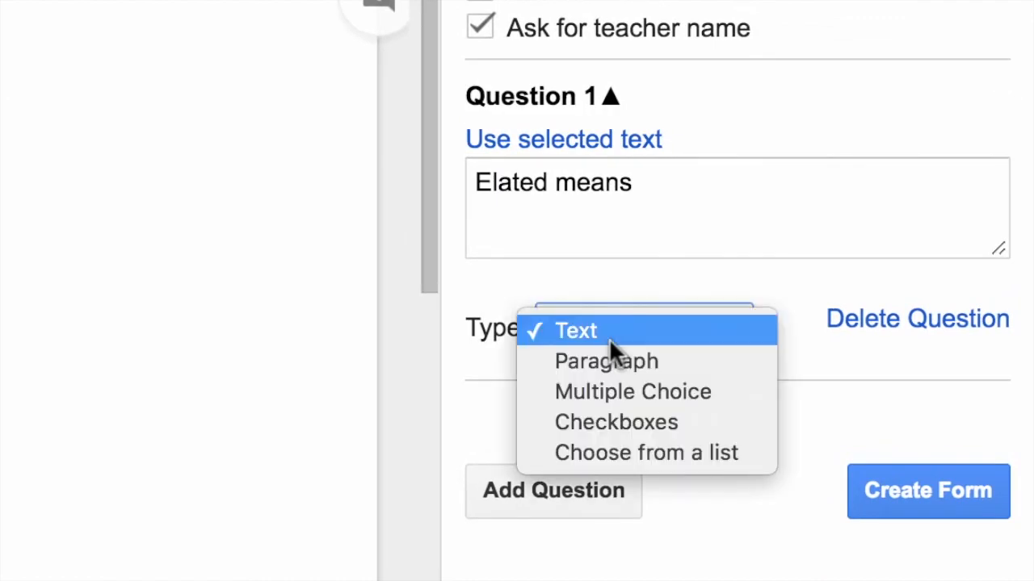
click(612, 389)
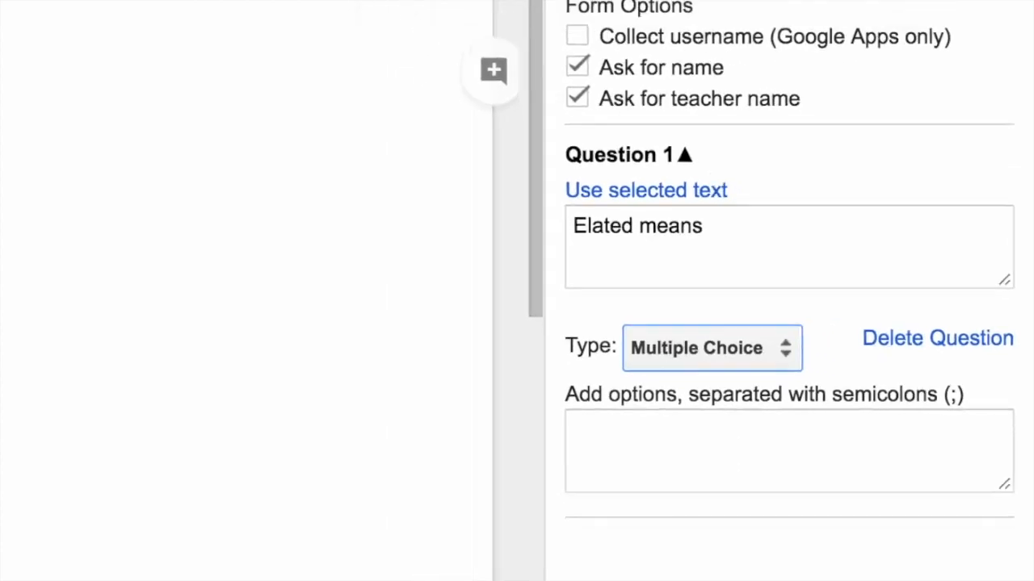
Copy the four answer choices under "Elated means" from the document into Question 1's options
drag(350, 296, 105, 243)
key(ctrl+c)
click(861, 448)
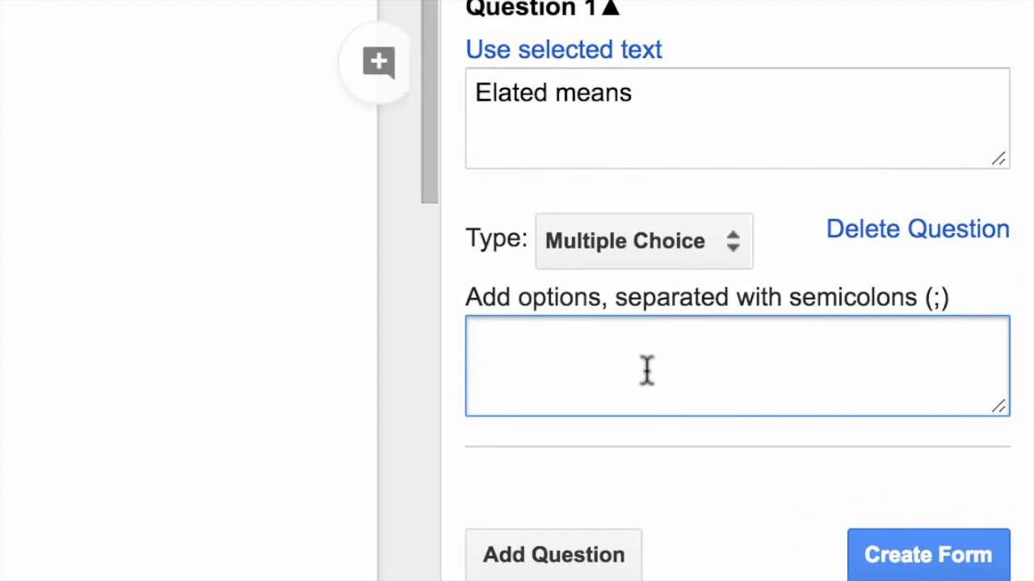
key(ctrl+v)
scroll(612, 363, up, 2)
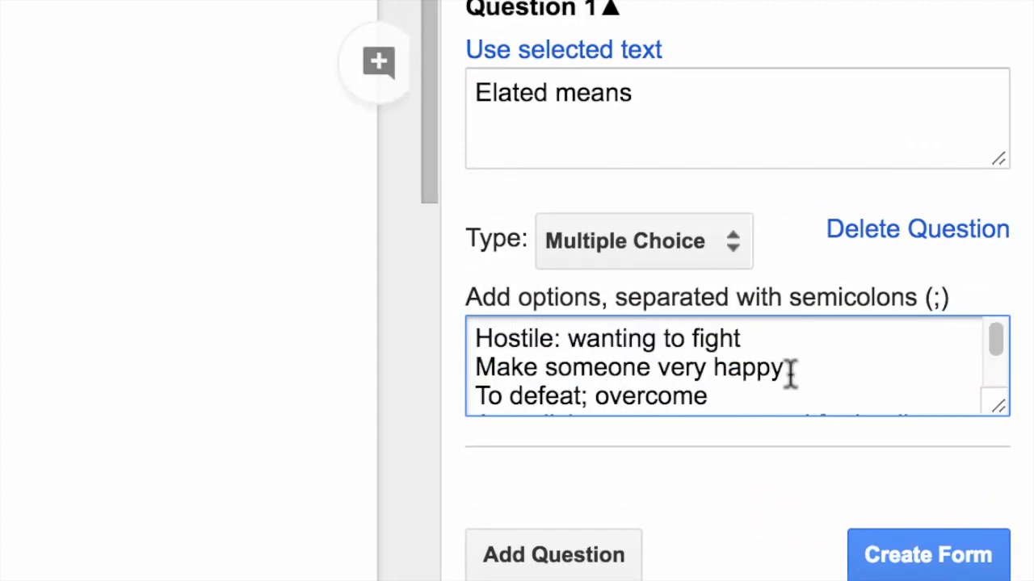
Separate Question 1's pasted options with semicolons at the line ends and remove the trailing blank line
click(777, 331)
text(;)
key(Down)
text(;)
key(Down)
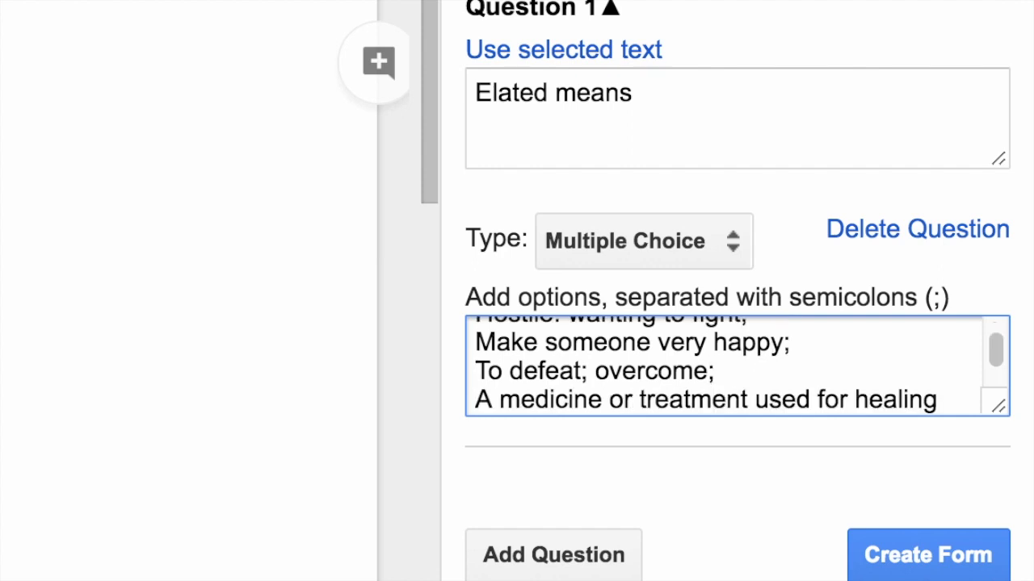
key(Down)
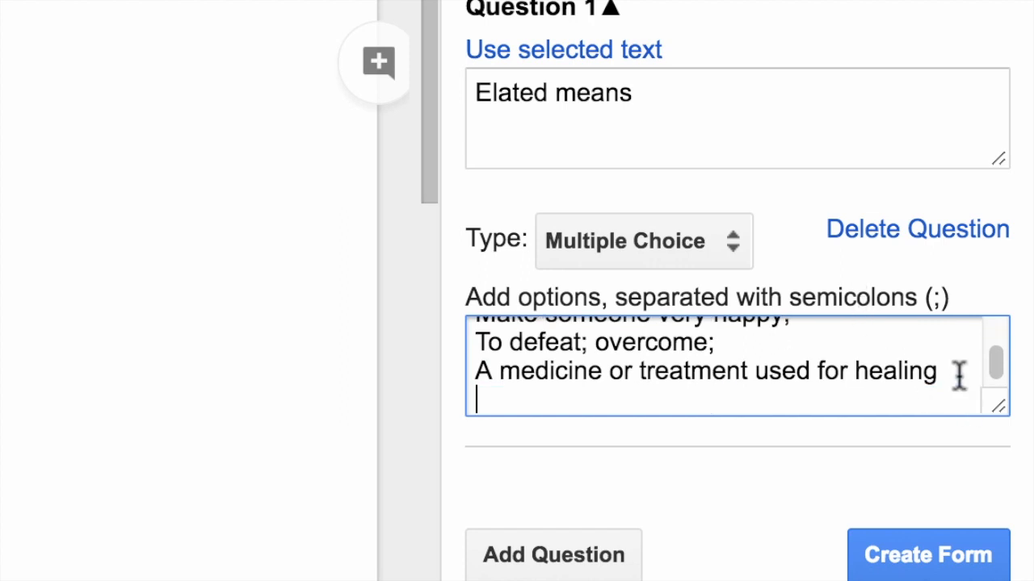
key(BackSpace)
text(;)
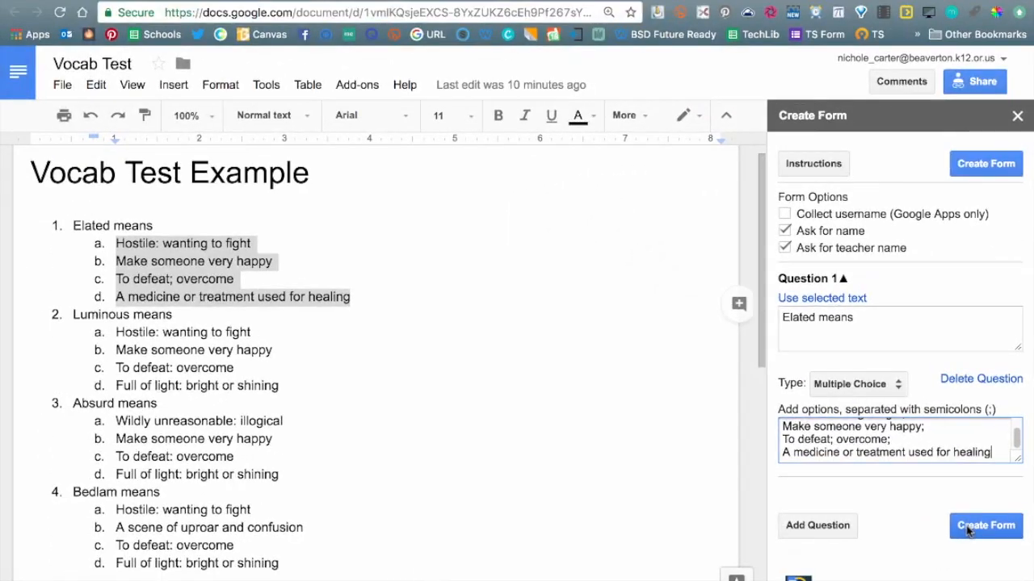
Create the form from the Vocab Test document and open it to review its questions
click(887, 555)
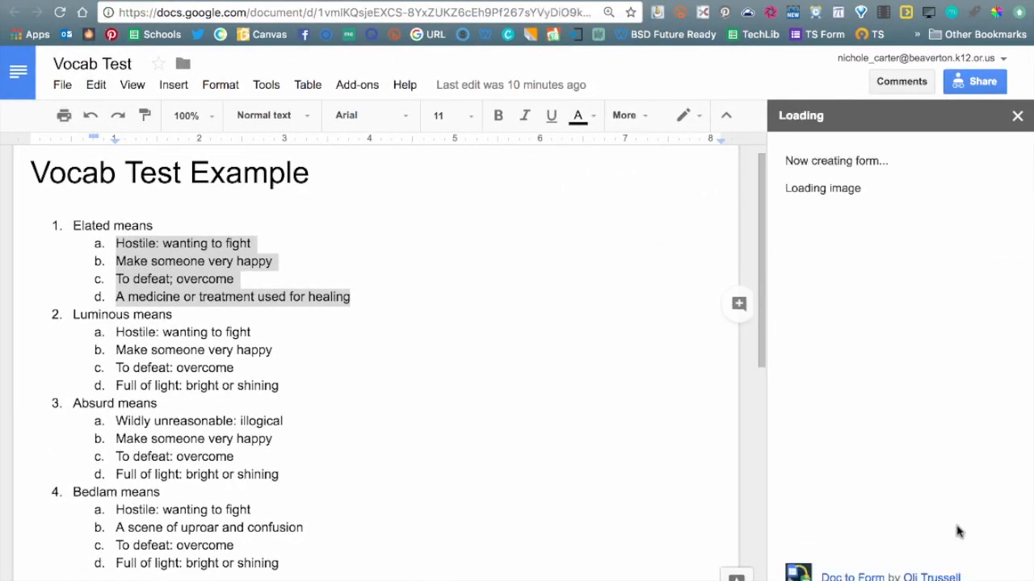
click(696, 245)
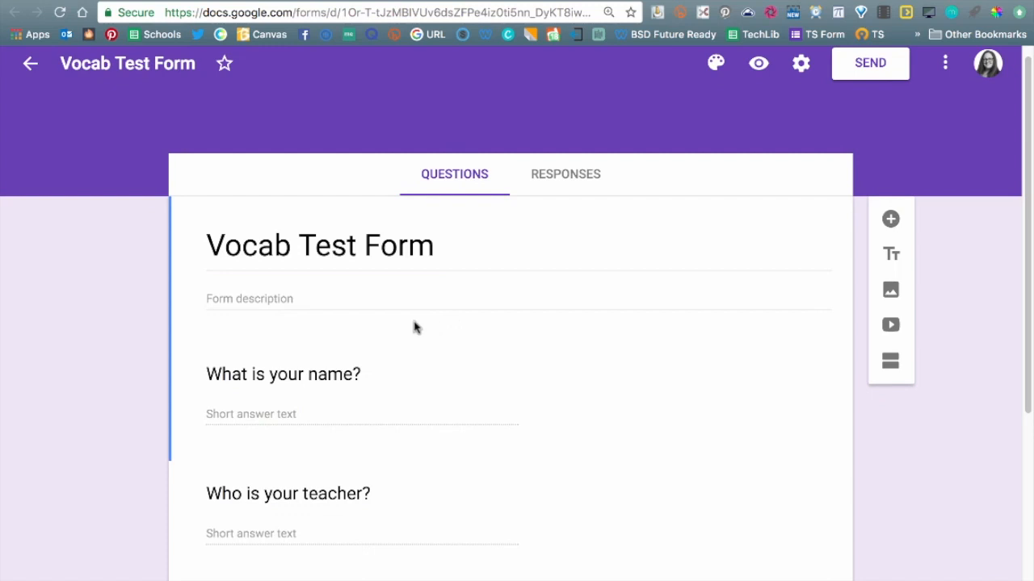
scroll(485, 307, down, 2)
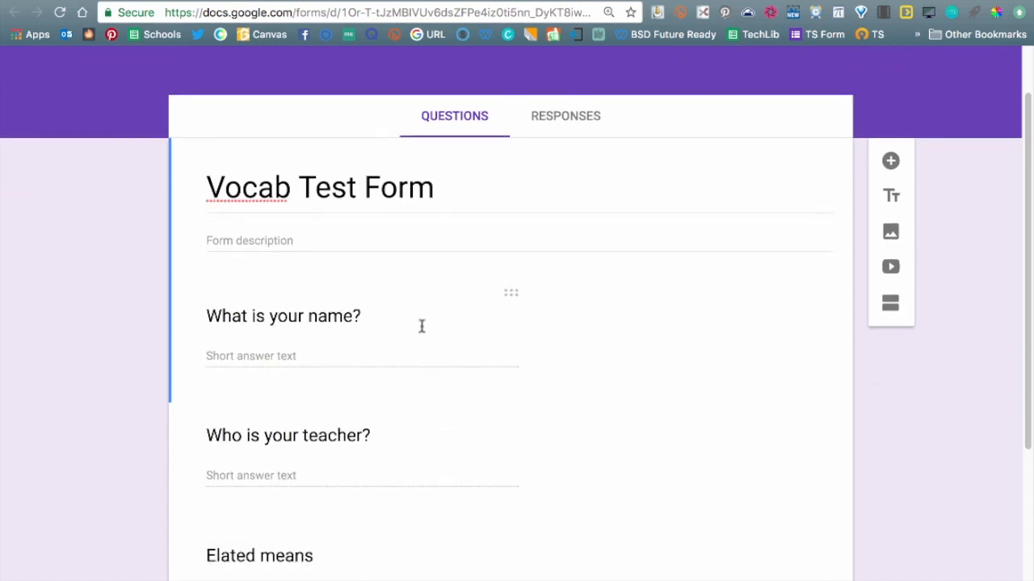
scroll(421, 326, down, 5)
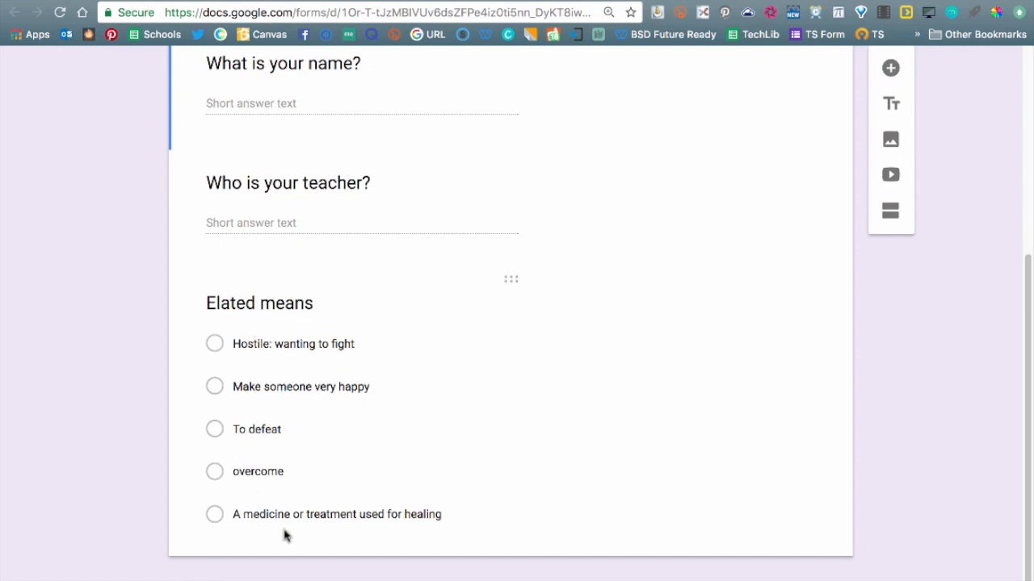
Merge the split answer into one option "To defeat; overcome" in the "Elated means" question and delete the separate "overcome" option
click(291, 481)
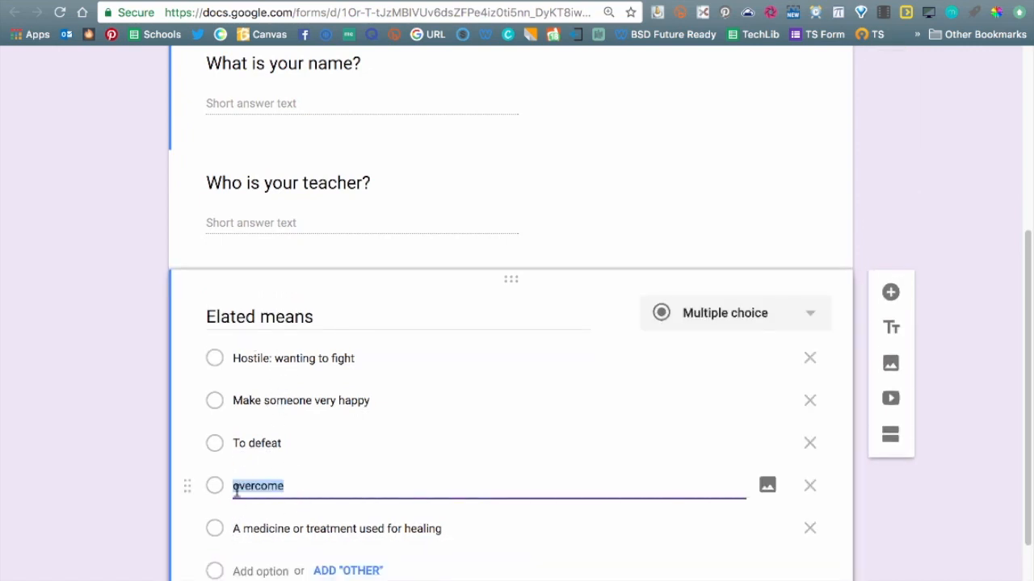
click(297, 445)
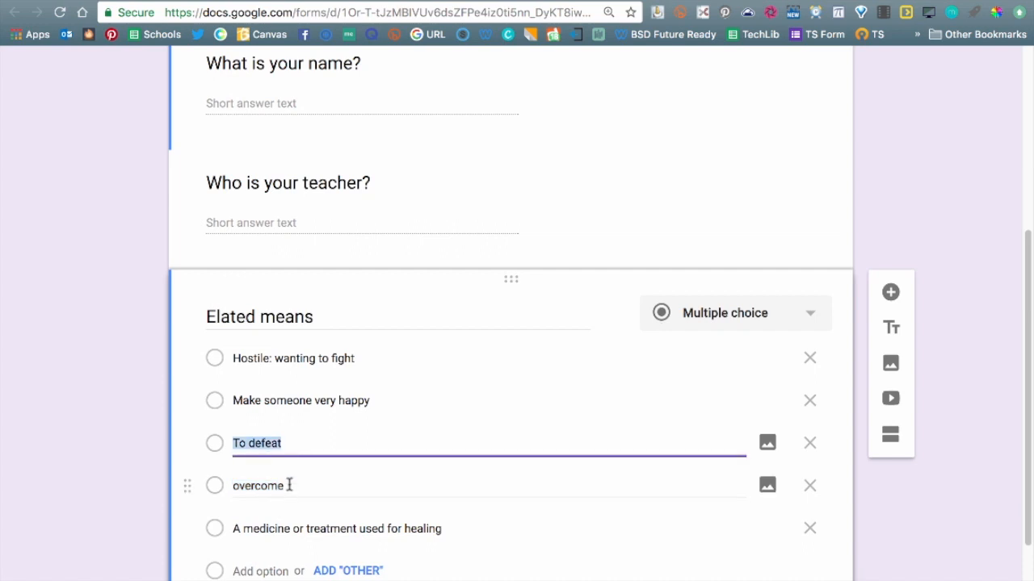
click(288, 484)
key(ctrl+c)
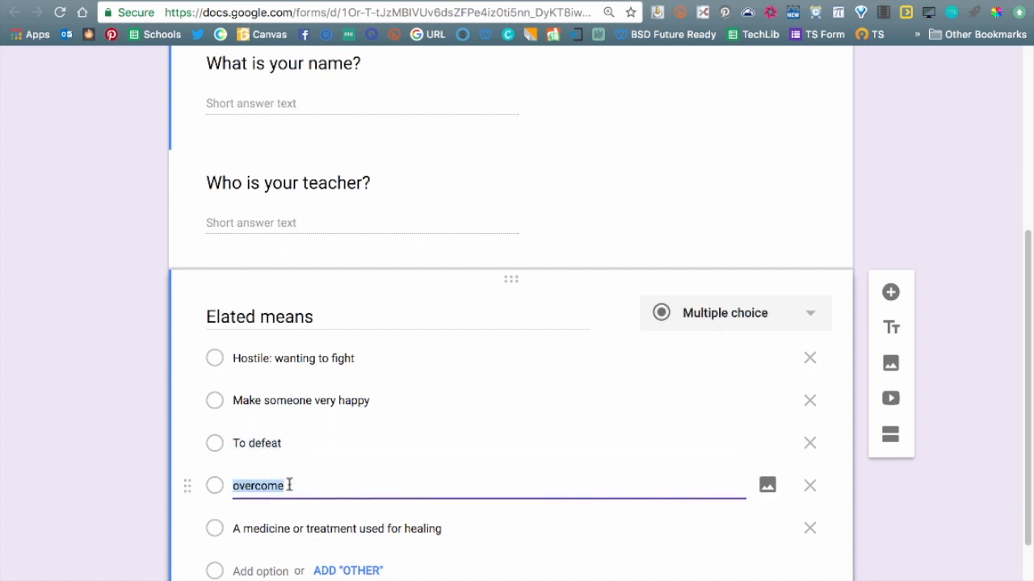
click(320, 439)
key(Right)
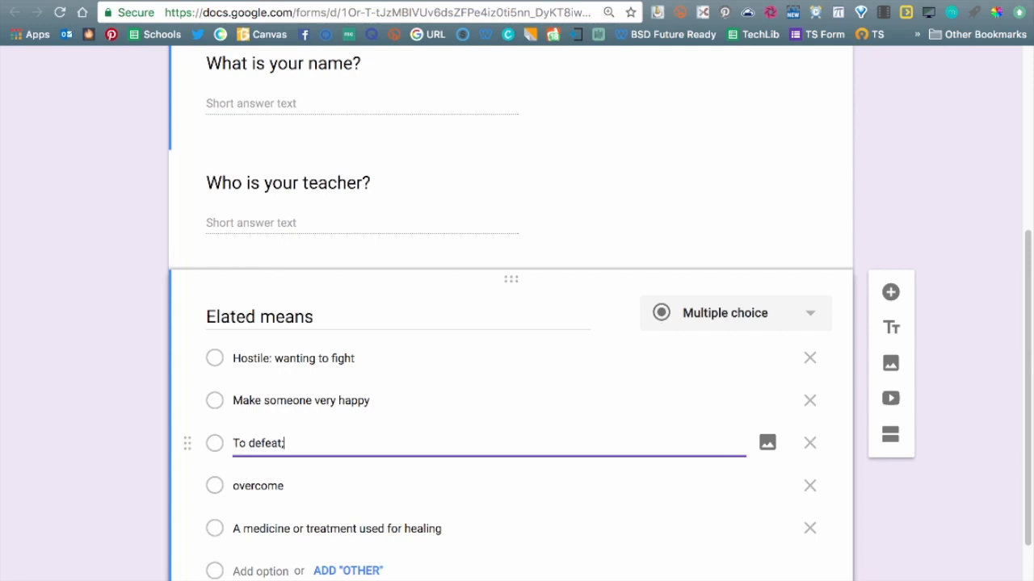
text(;)
key(ctrl+v)
click(808, 488)
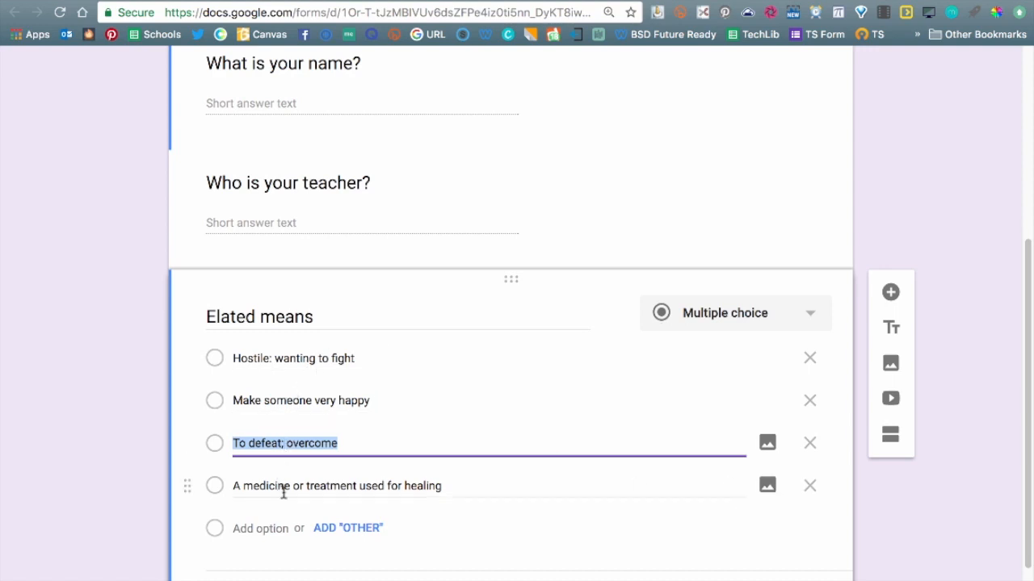
Leave the form and return to the "Google Forms 101" folder in Google Drive
scroll(687, 449, down, 2)
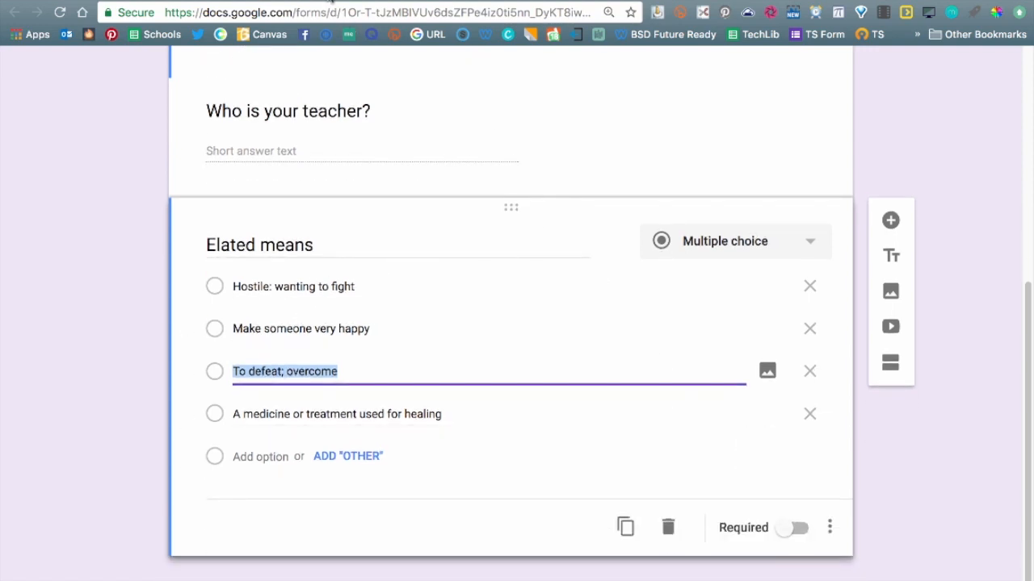
click(332, 1)
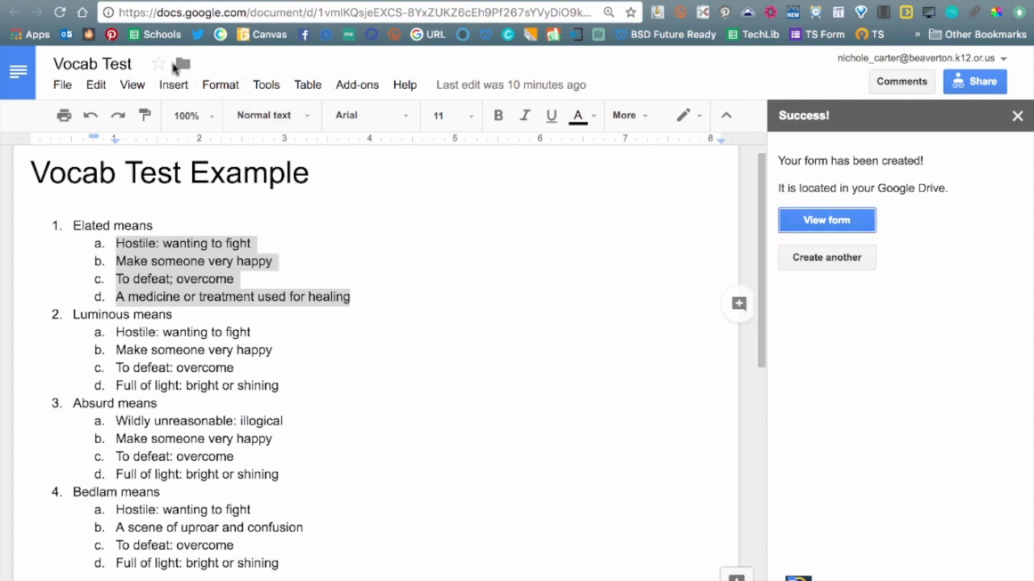
click(173, 2)
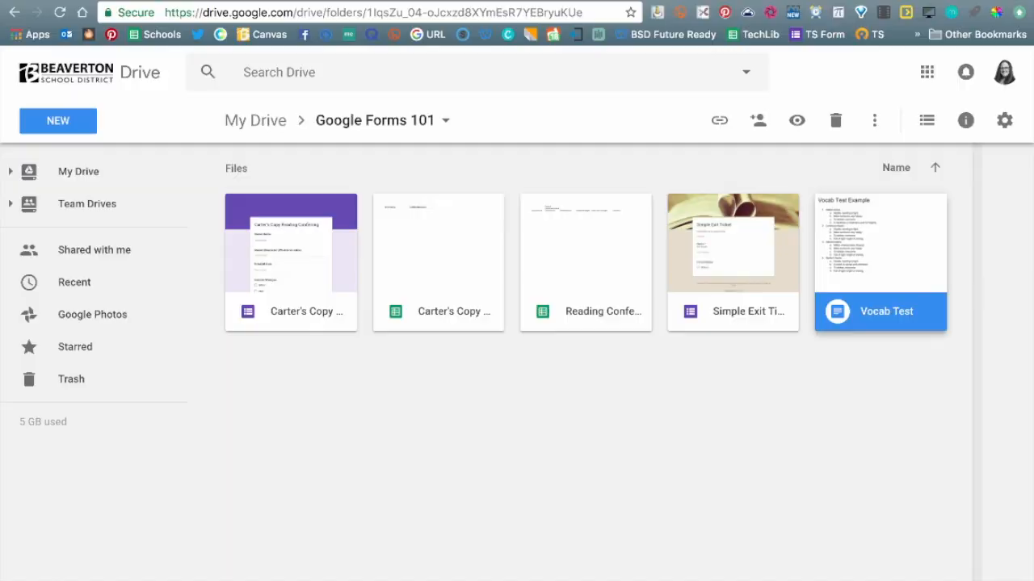